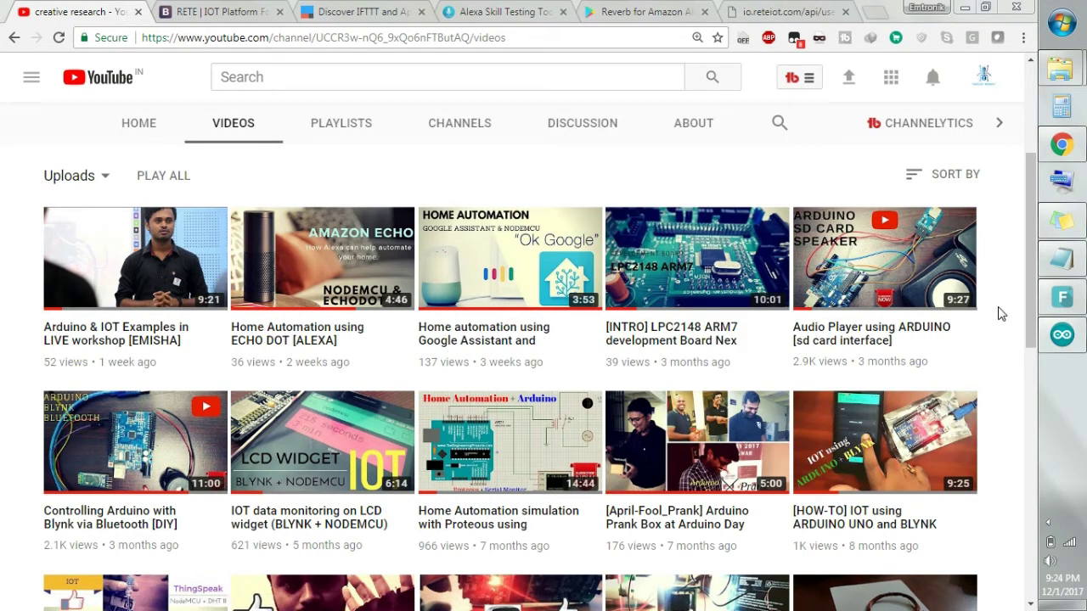
Leave the YouTube Videos page for the Alexa Skill Testing Tool tab on echosim.io
left_click(1029, 136)
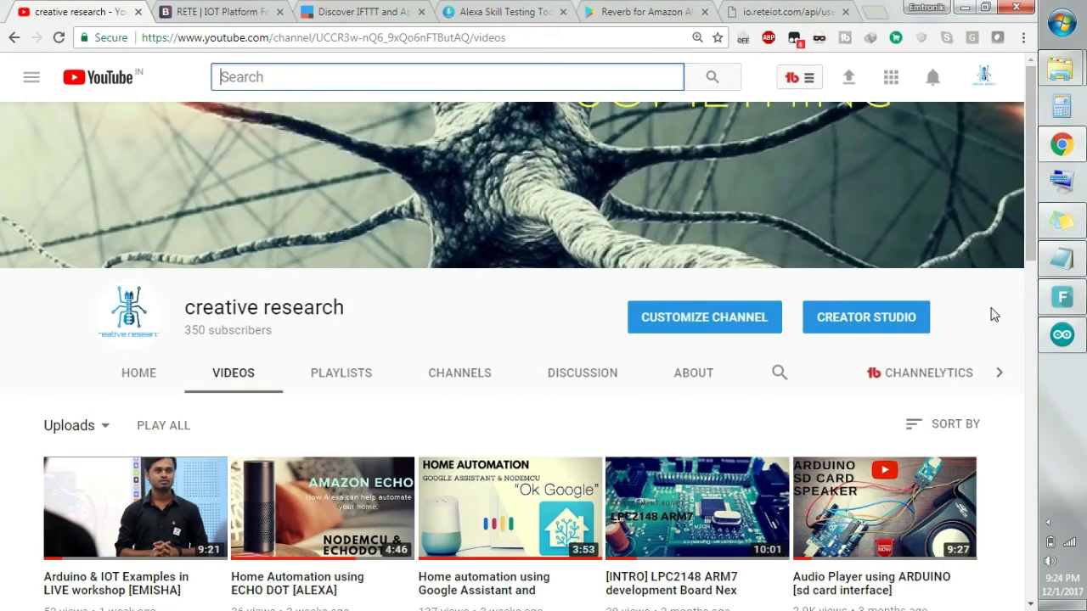
scroll(992, 315, "down", 10)
scroll(995, 315, "up", 2)
scroll(995, 315, "up", 5)
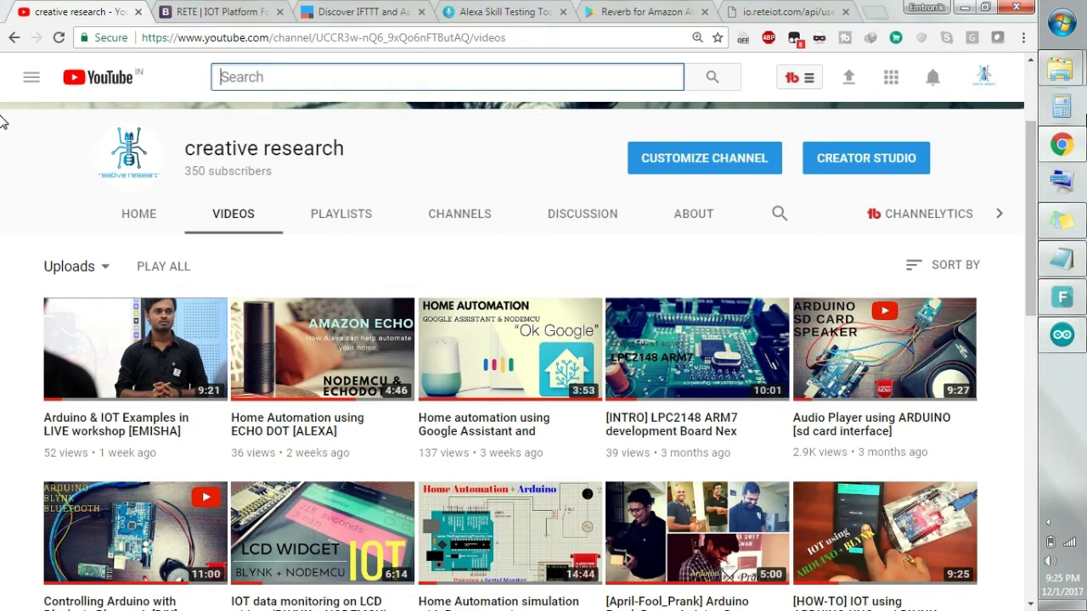
left_click(477, 10)
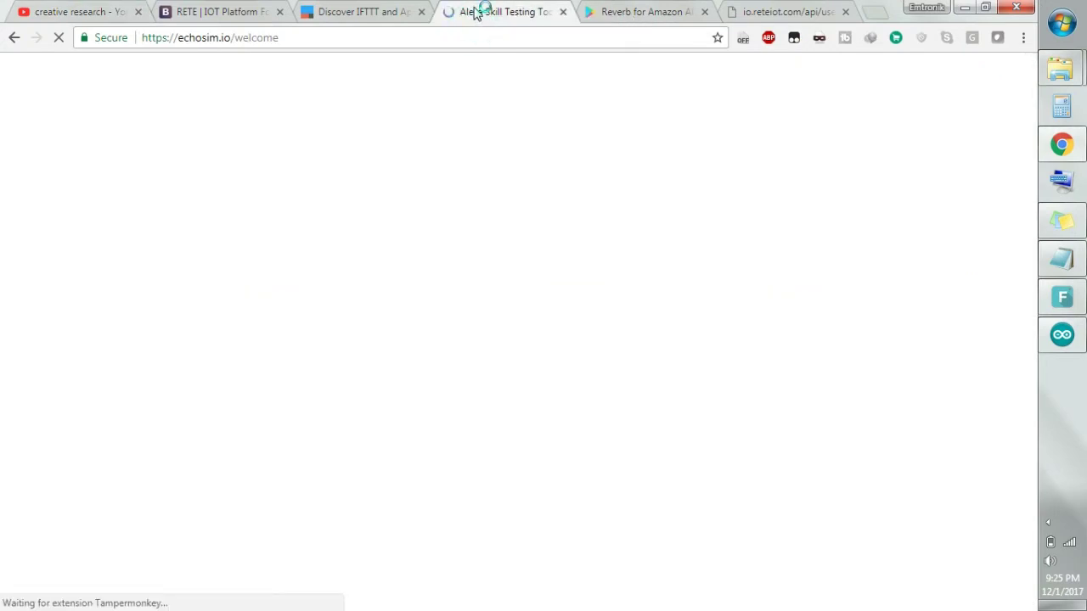
Reload echosim.io and log in with the Amazon account so the tool shows Ready
left_click(384, 37)
key("Return")
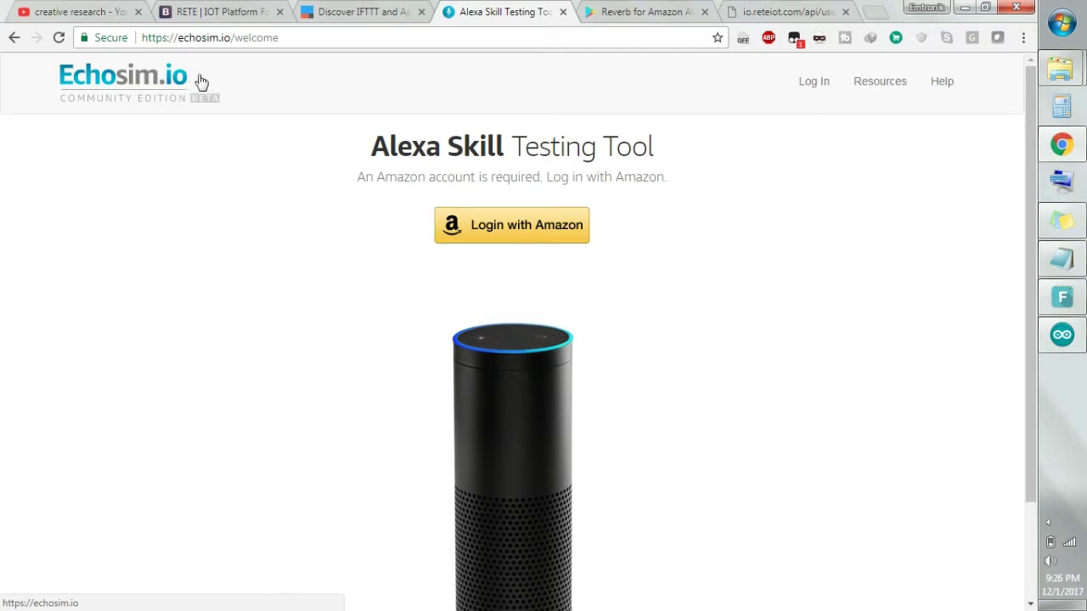
scroll(418, 173, "down", 2)
scroll(416, 175, "up", 2)
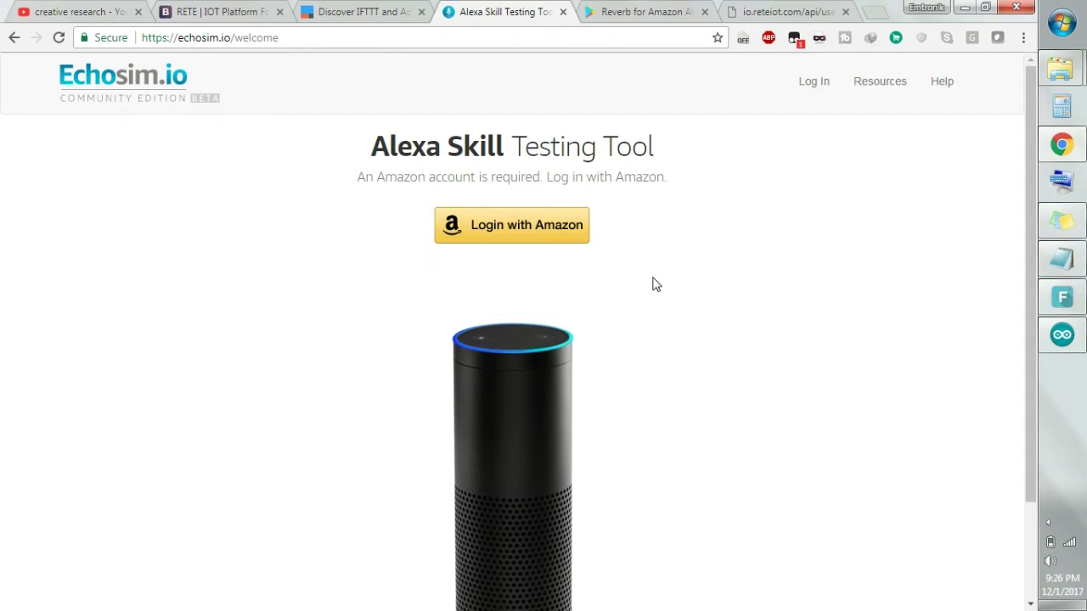
left_click(562, 234)
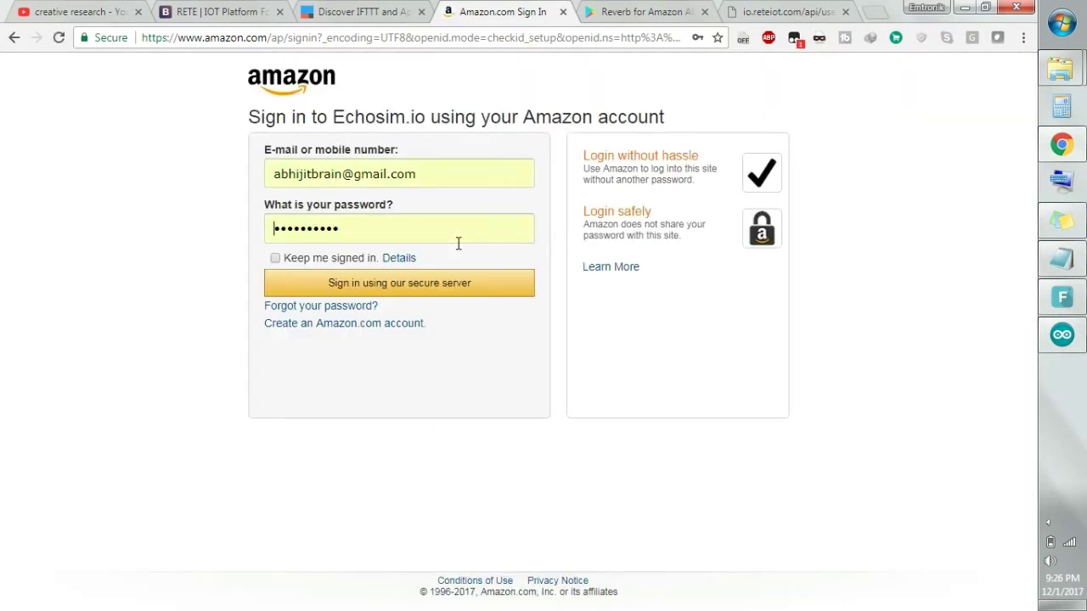
left_click(418, 285)
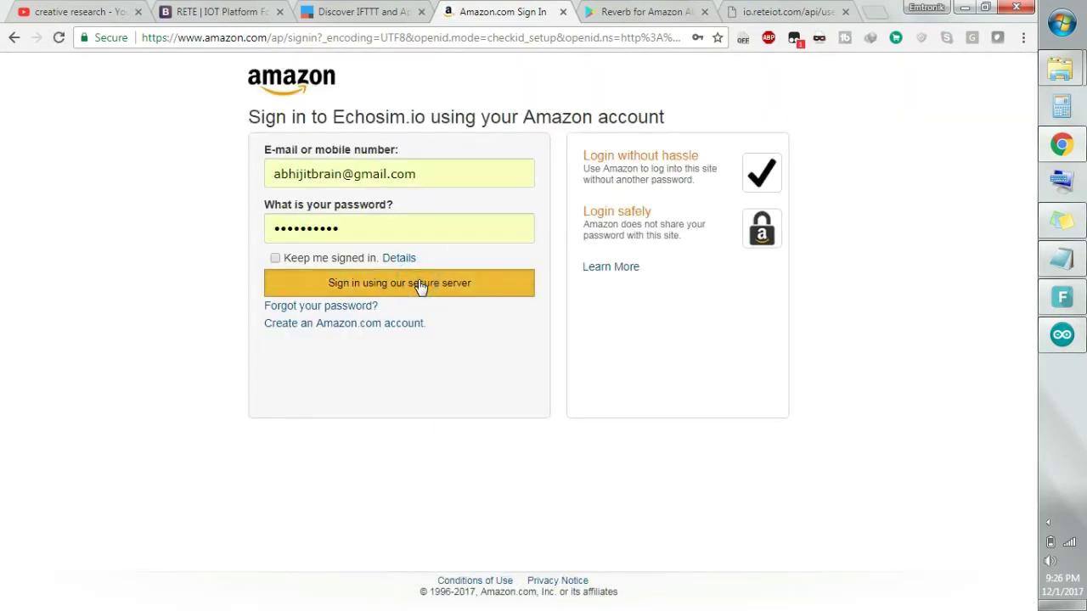
left_click(419, 284)
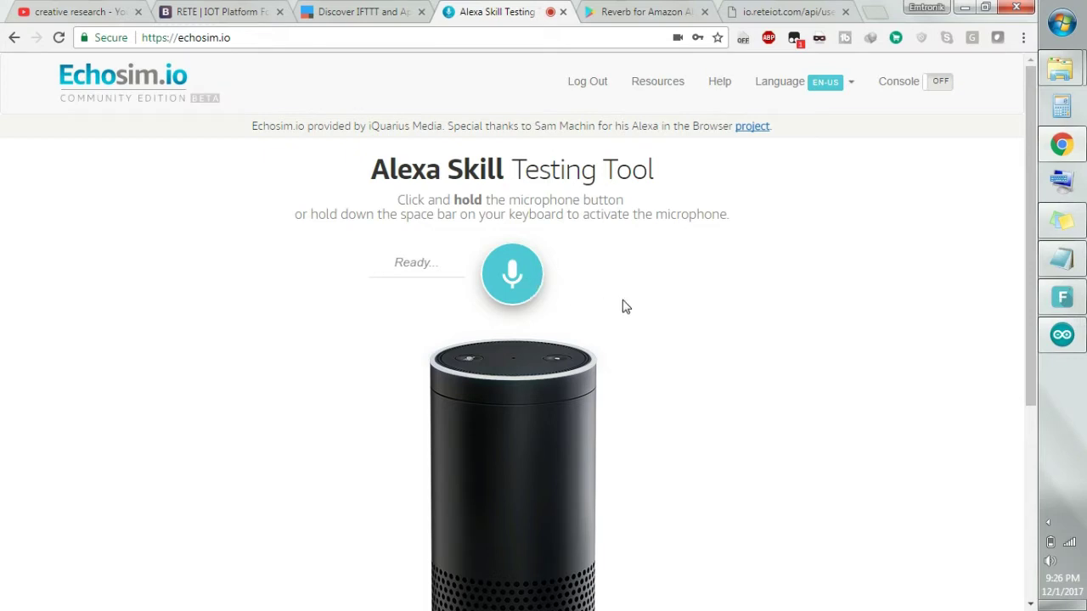
Hold the microphone button and speak the LED command to the simulated Alexa
left_click(512, 273)
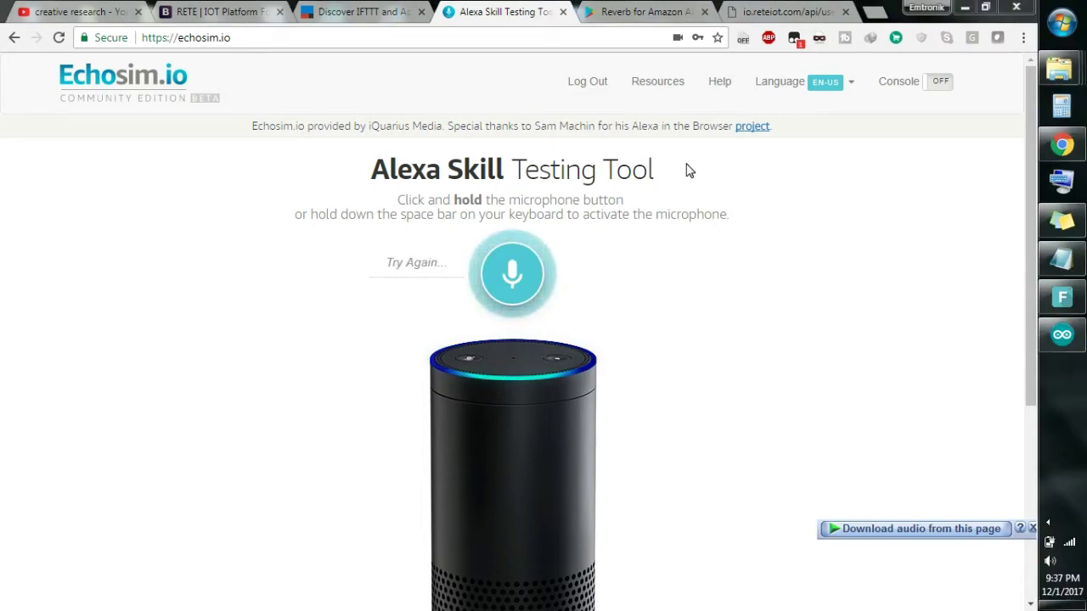
left_click(432, 41)
left_click(622, 341)
scroll(622, 341, "down", 5)
scroll(623, 340, "up", 5)
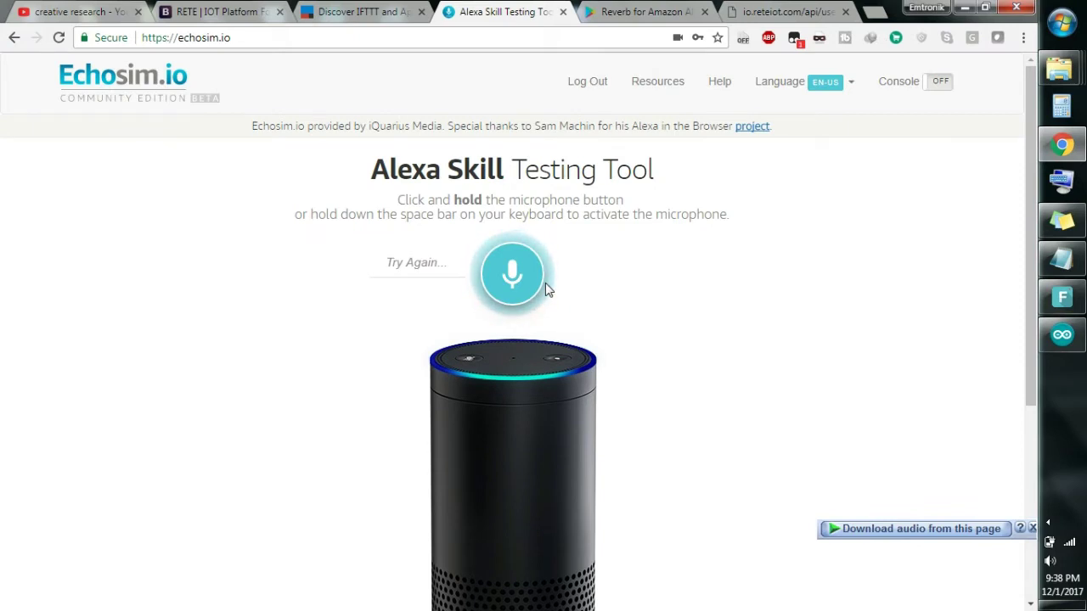
Browse the Reverb for Amazon Alexa screenshots, then close its store page and return to Echosim
left_click(645, 12)
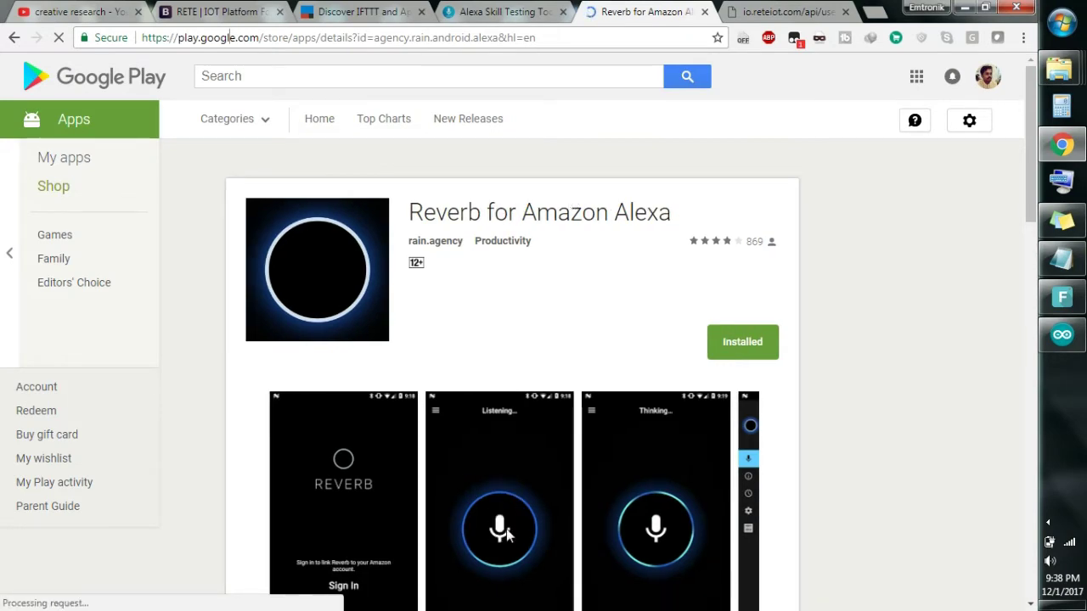
scroll(494, 538, "down", 5)
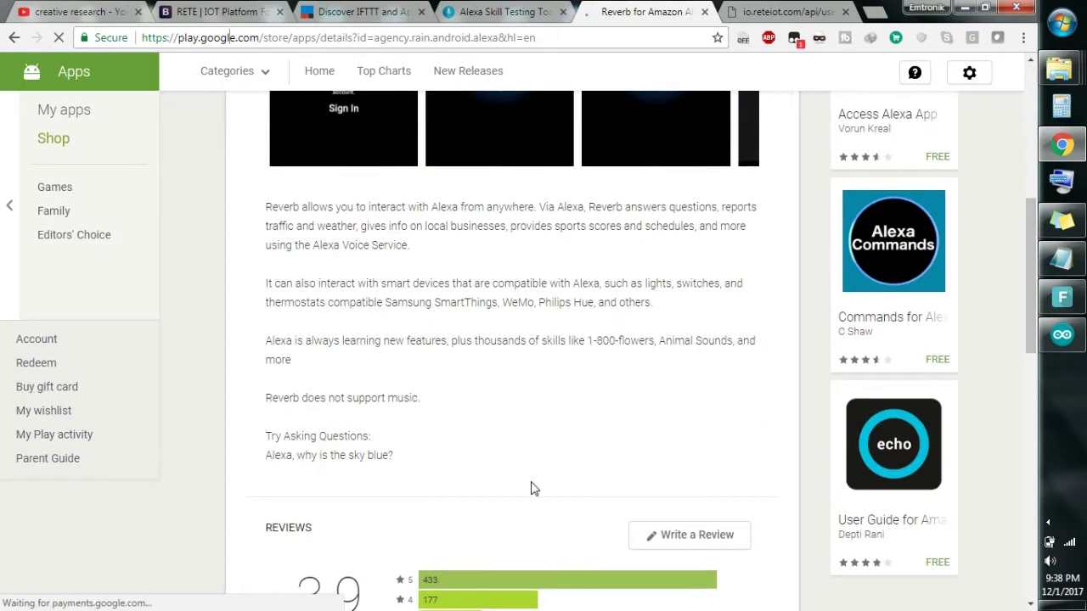
scroll(532, 488, "up", 5)
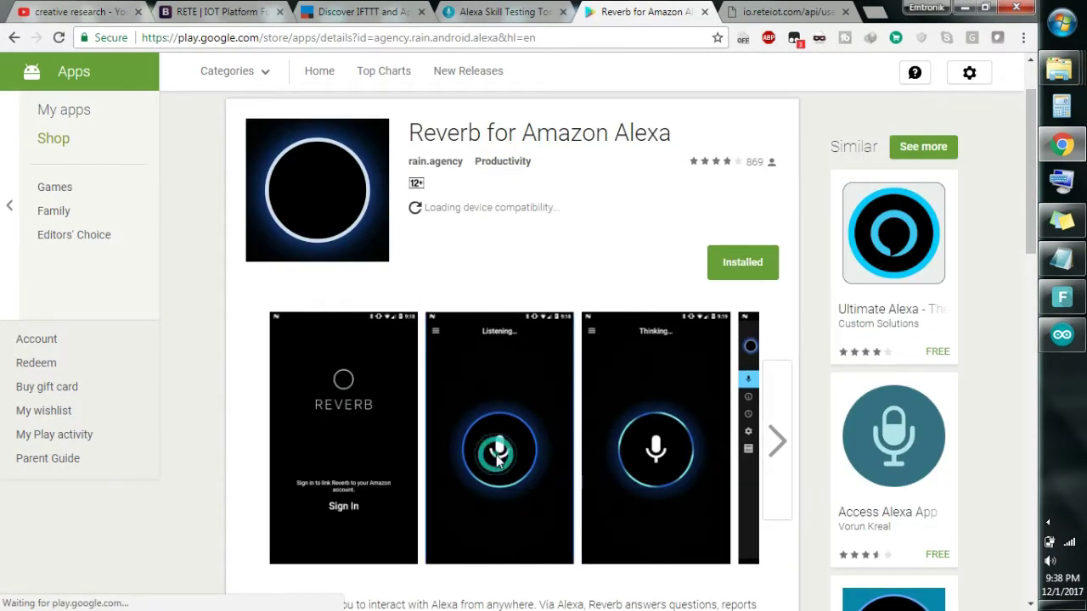
left_click(500, 463)
scroll(499, 463, "up", 3)
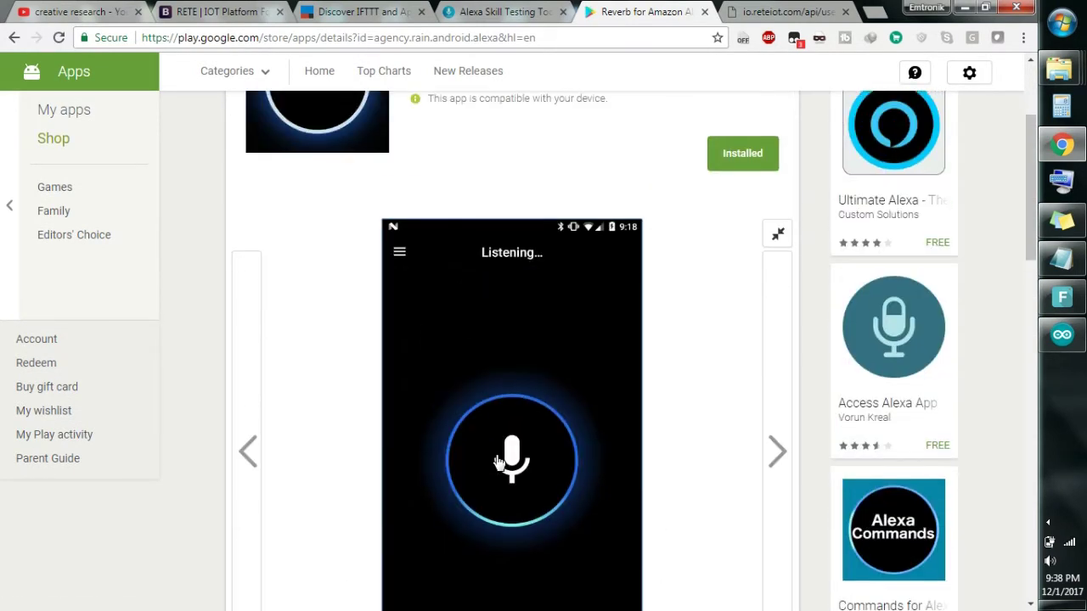
left_click(500, 463)
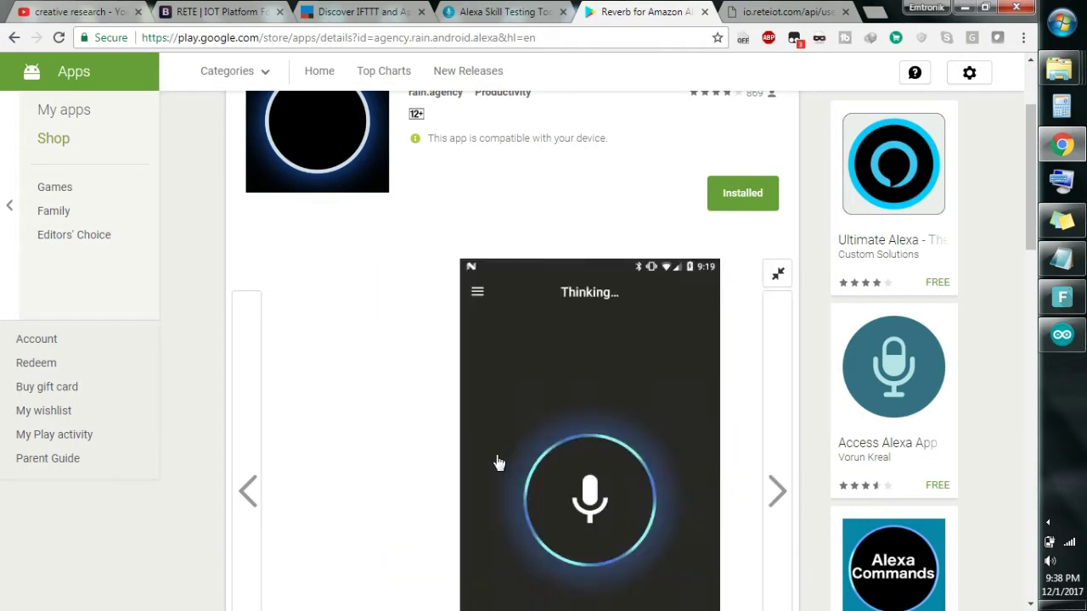
scroll(500, 463, "down", 2)
scroll(499, 463, "up", 3)
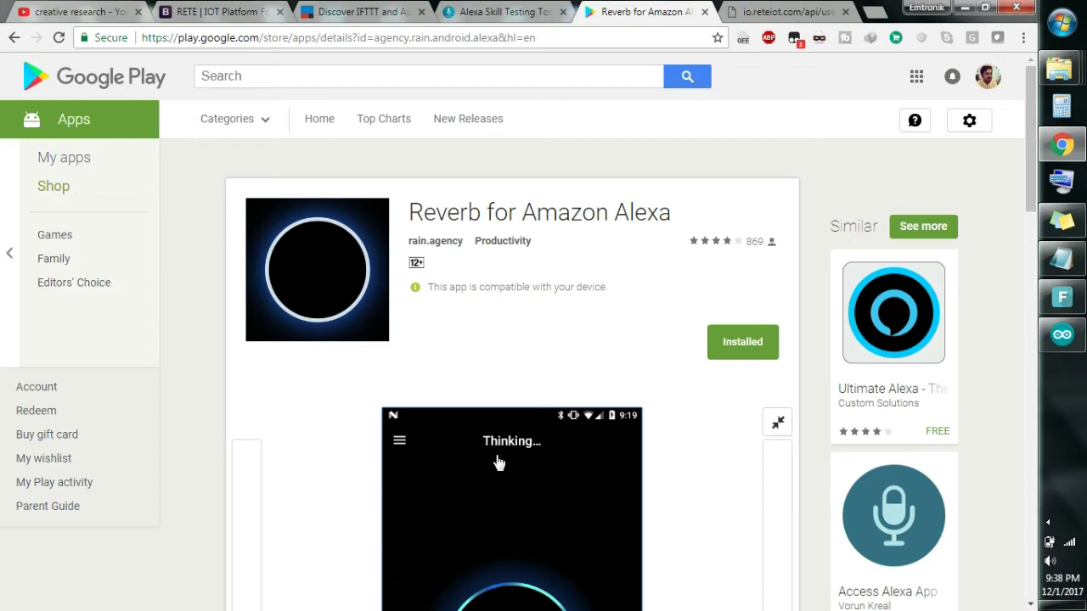
left_click(704, 12)
left_click(561, 17)
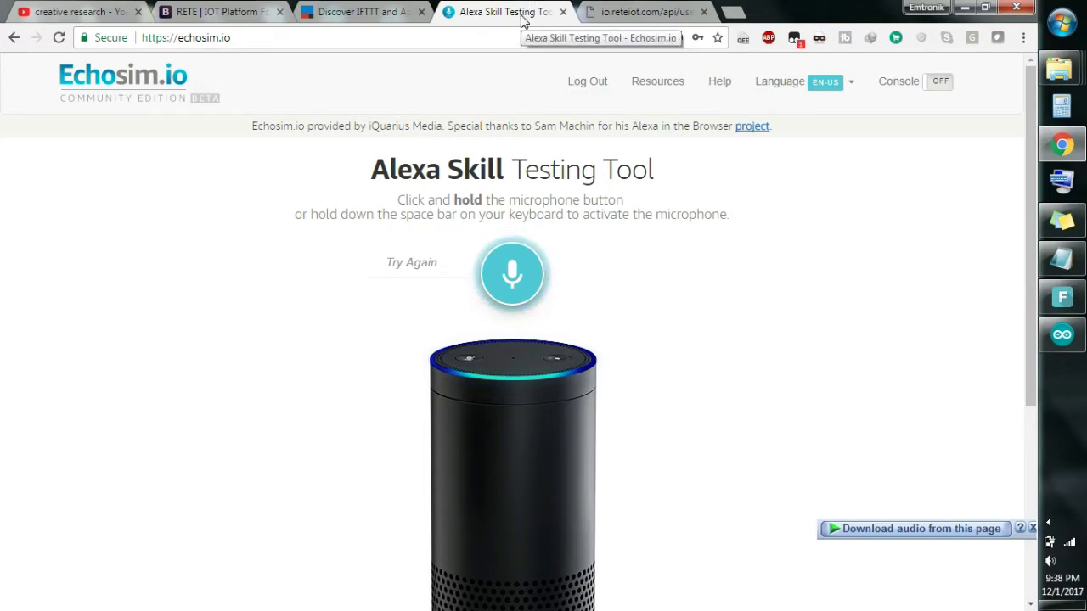
Speak another Alexa command with the space bar, then bring up the RETE IOT homepage
key("space")
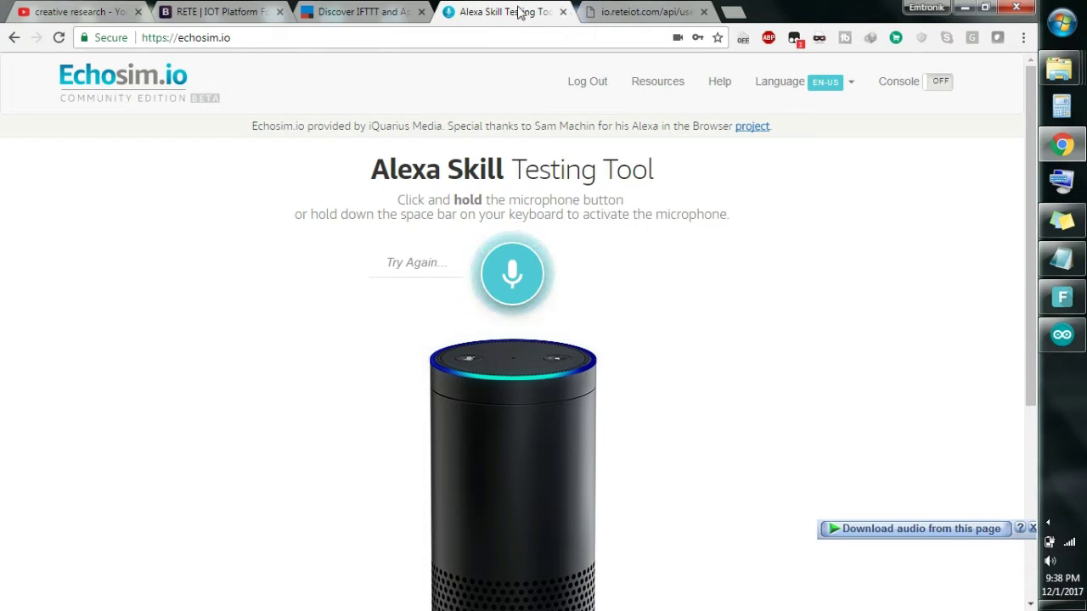
left_click_drag(513, 17, 656, 13)
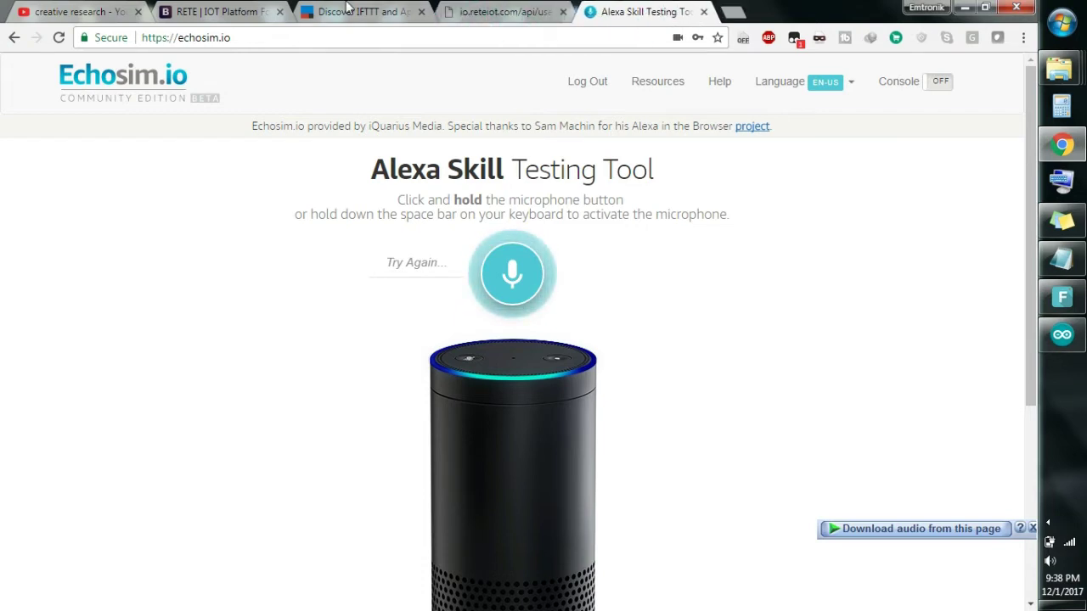
left_click(225, 11)
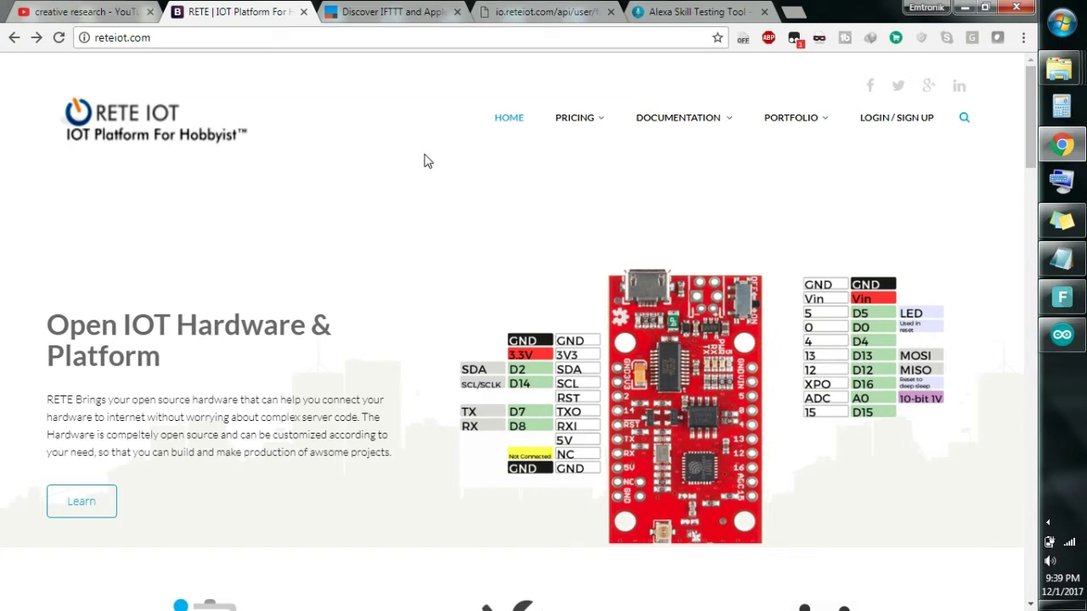
Log in to the RETE IOT dashboard after passing the reCAPTCHA check
left_click(881, 125)
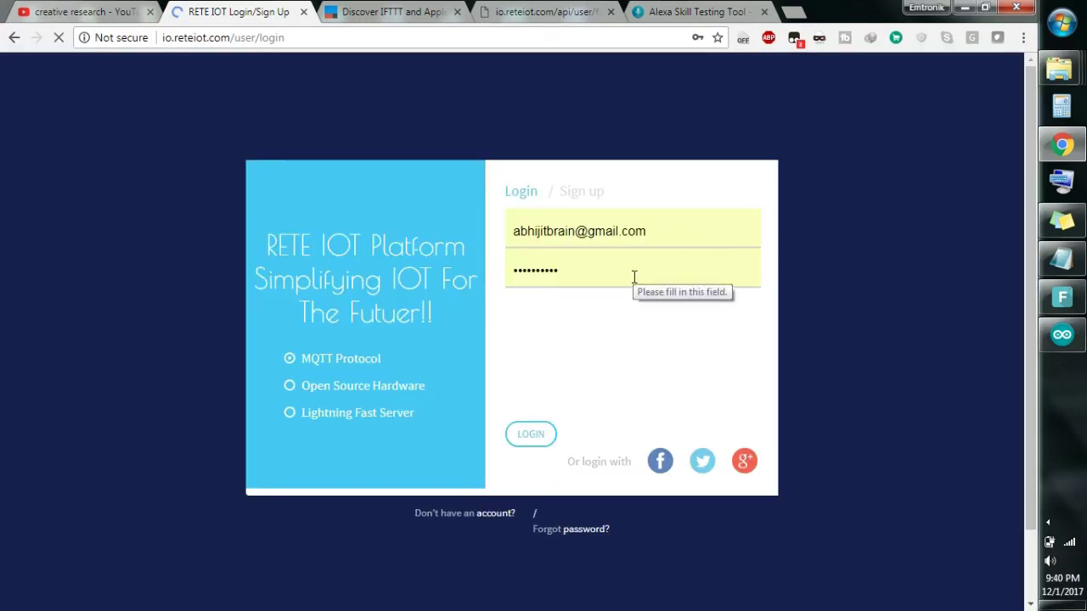
left_click(526, 315)
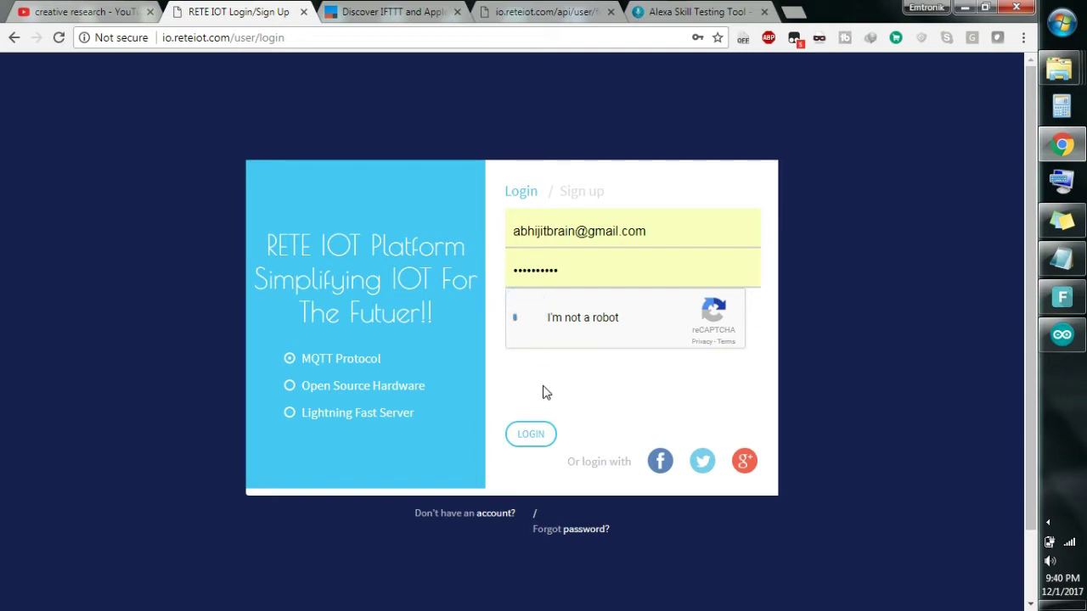
left_click(531, 434)
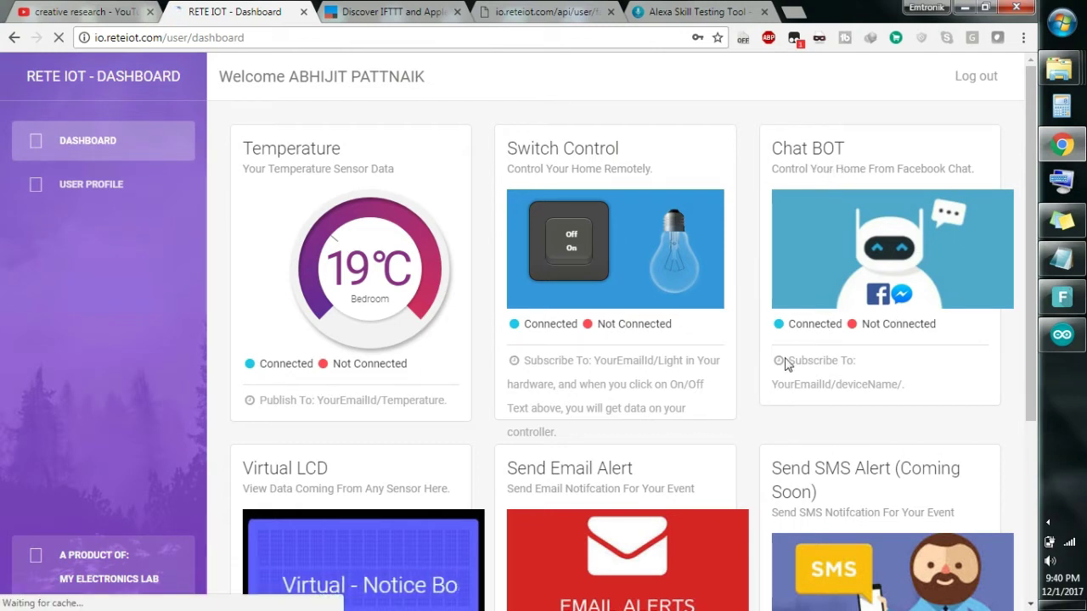
Check the YourEmailId and deviceName parts of the Chat BOT topic, then view the API publish result
double_click(798, 384)
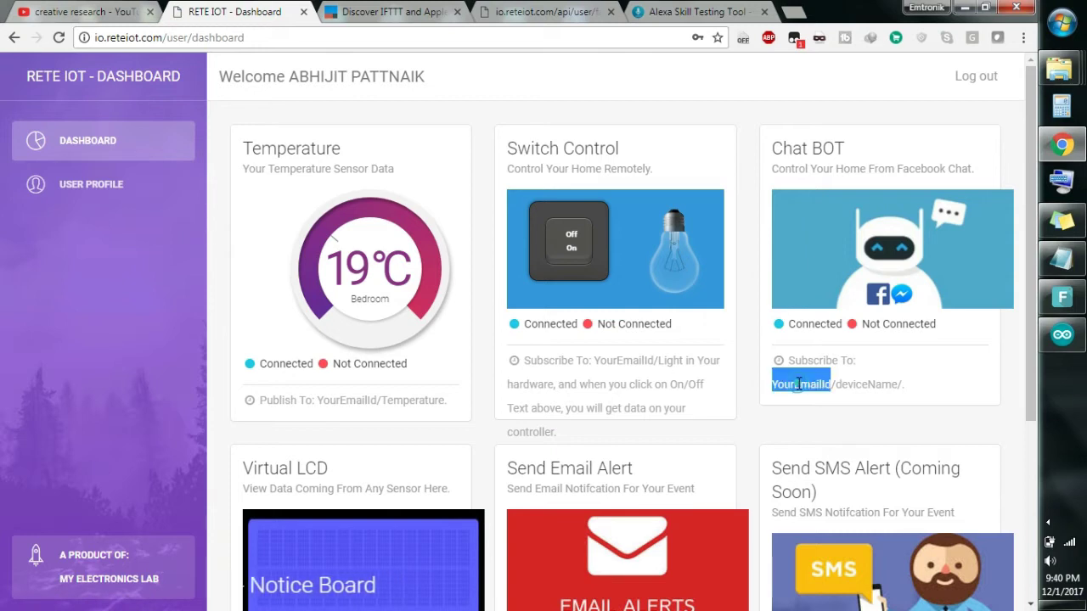
double_click(862, 385)
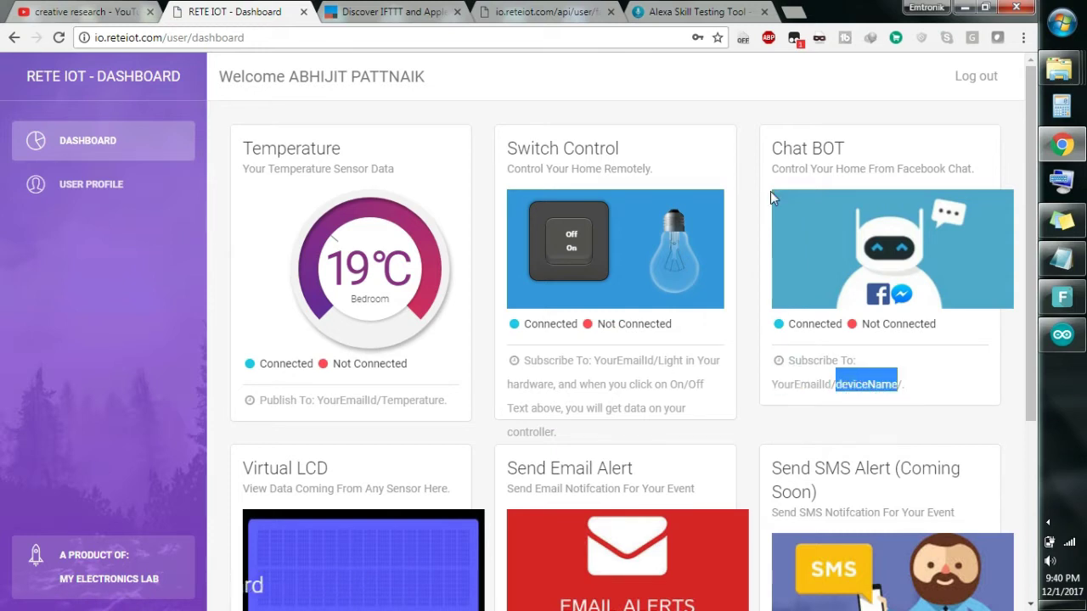
left_click(562, 16)
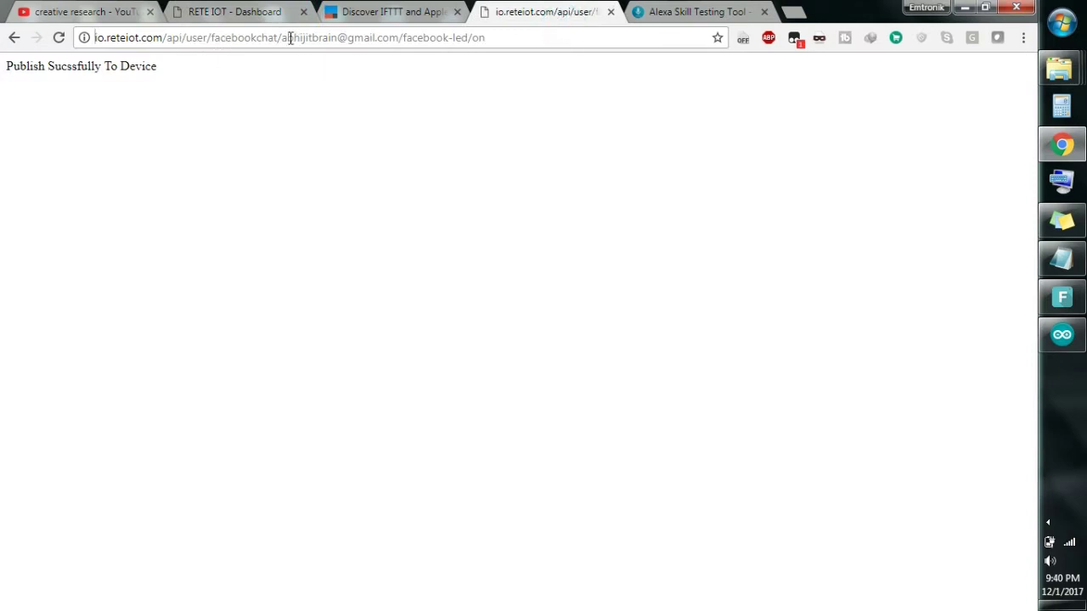
Inspect the account and facebook-led parts of the API URL, then reload it to resend on
left_click(437, 40)
double_click(445, 39)
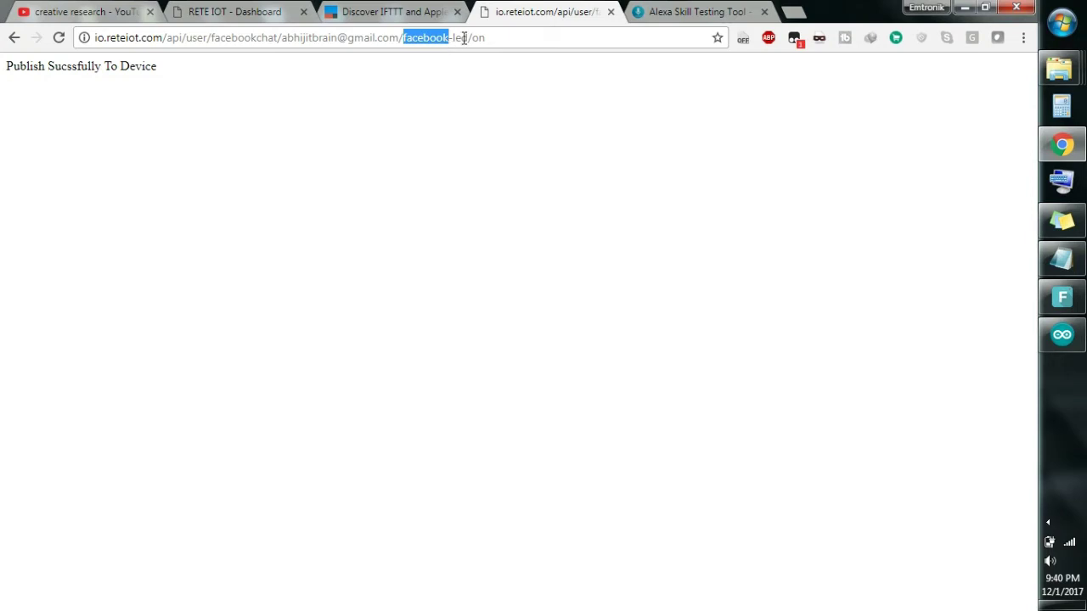
left_click(467, 37)
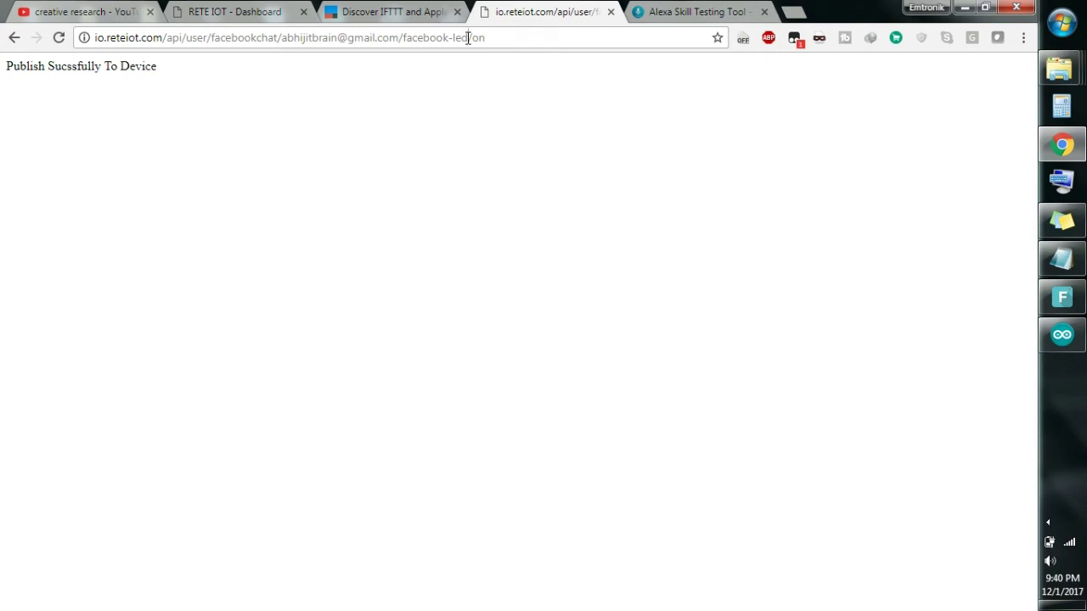
key("shift+Left")
key("shift+Left")
key("shift+Left")
key("shift+Left")
key("shift+Left")
key("shift+Left")
key("shift+Left")
key("shift+Left")
key("shift+Left")
key("shift+Left")
key("shift+Left")
key("shift+Left")
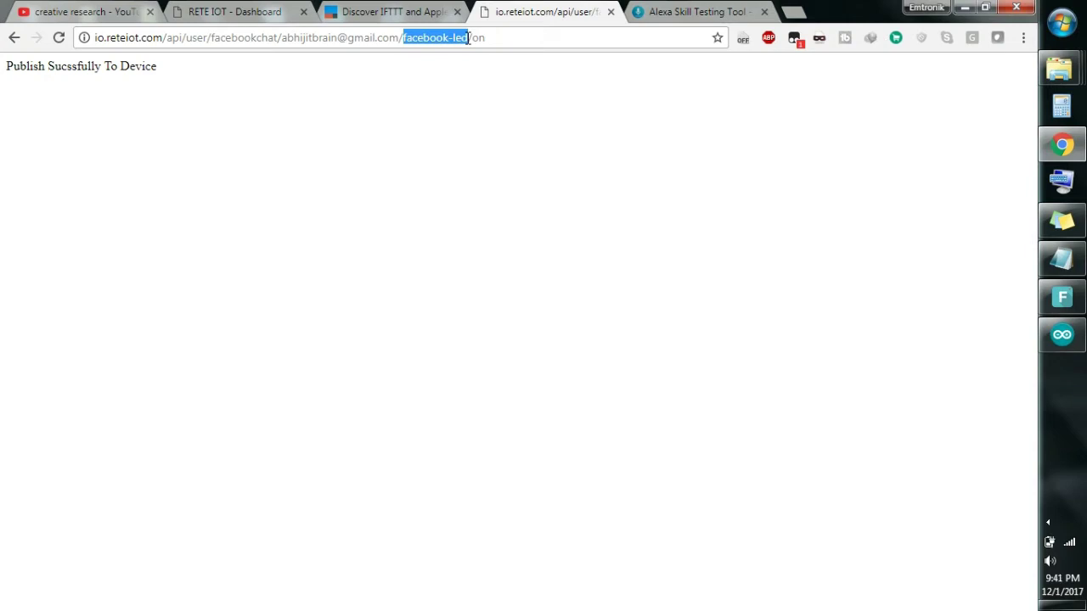
left_click(397, 39)
key("shift+Left")
key("shift+Left")
key("shift+Left")
key("shift+Left")
key("shift+Left")
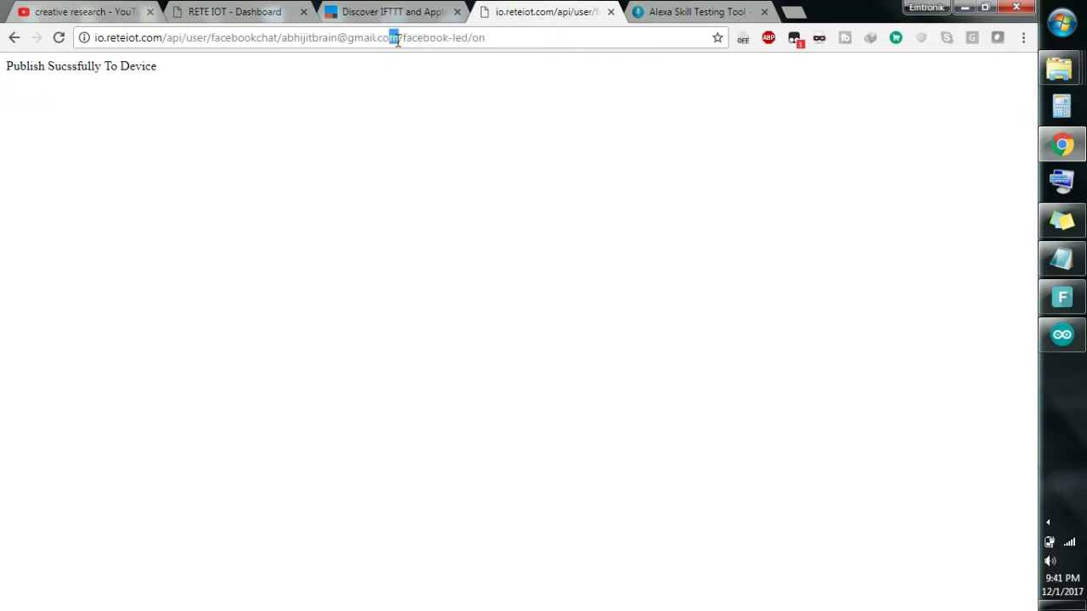
key("shift+Left")
key("shift+Left")
key("shift+Left")
key("shift+Left")
key("shift+Left")
key("shift+Left")
key("shift+Left")
key("shift+Left")
key("shift+Left")
key("shift+Left")
key("shift+Left")
key("shift+Left")
key("shift+Left")
key("shift+Left")
key("shift+Left")
key("shift+Left")
key("shift+Left")
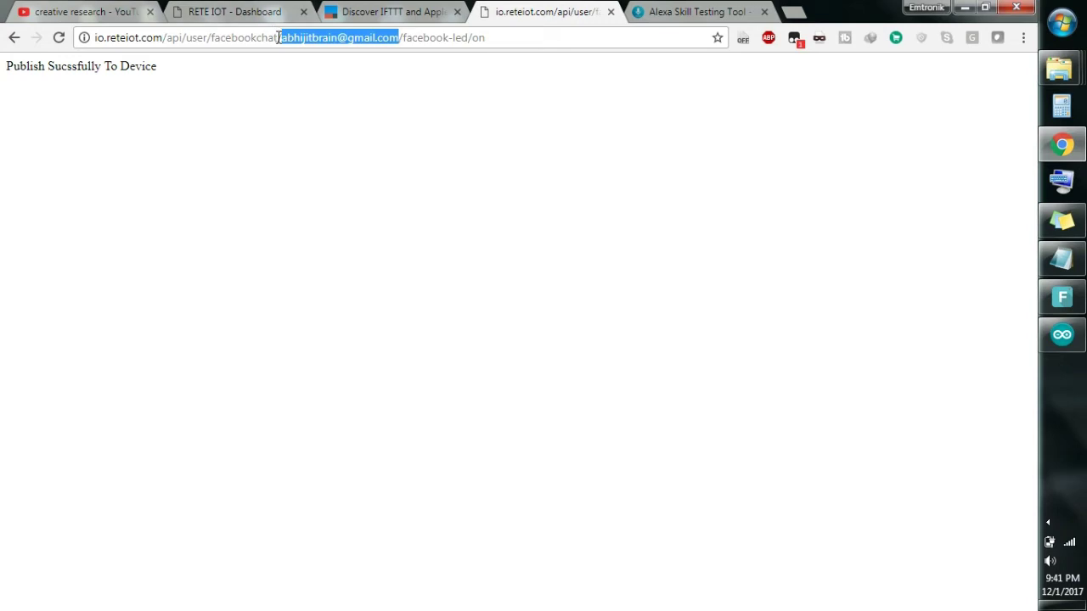
left_click(491, 37)
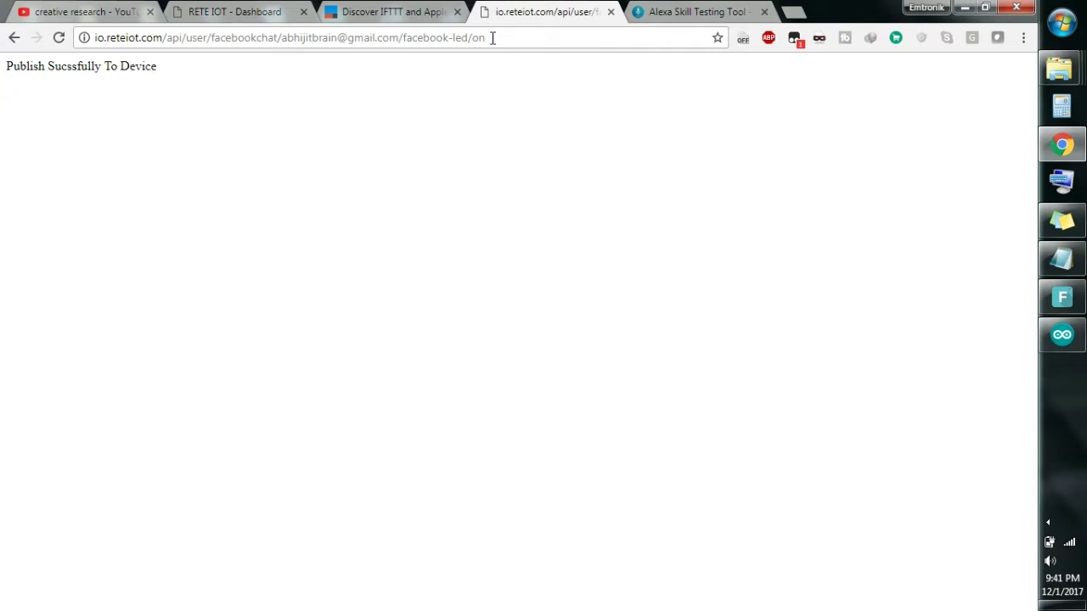
key("Return")
Load the facebook-led/off API URL to switch the LED off, then move on to IFTTT
left_click(492, 37)
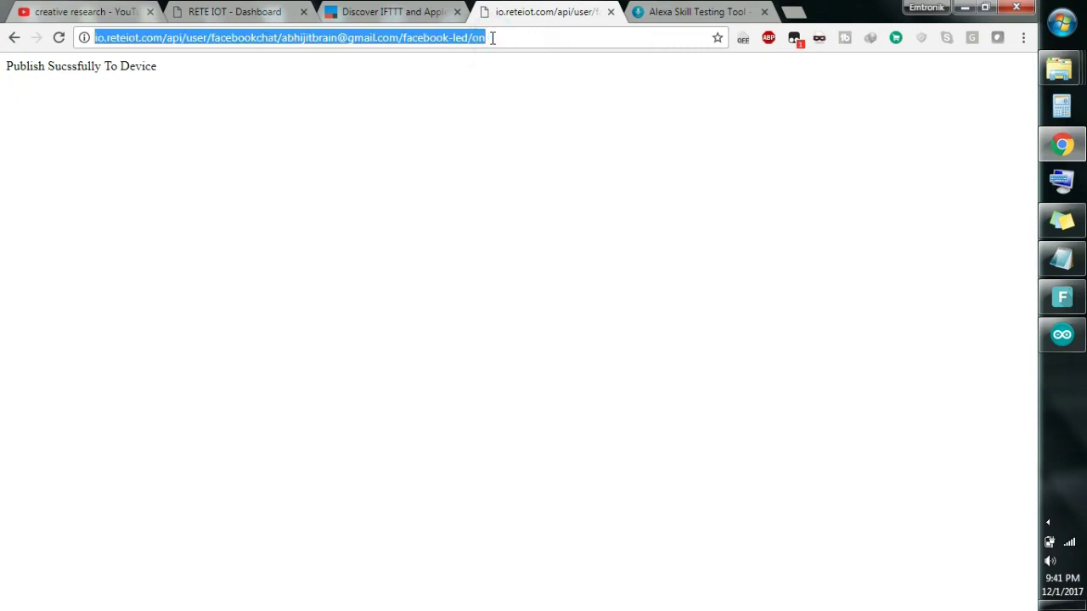
left_click(492, 38)
key("BackSpace")
type("ff")
key("Return")
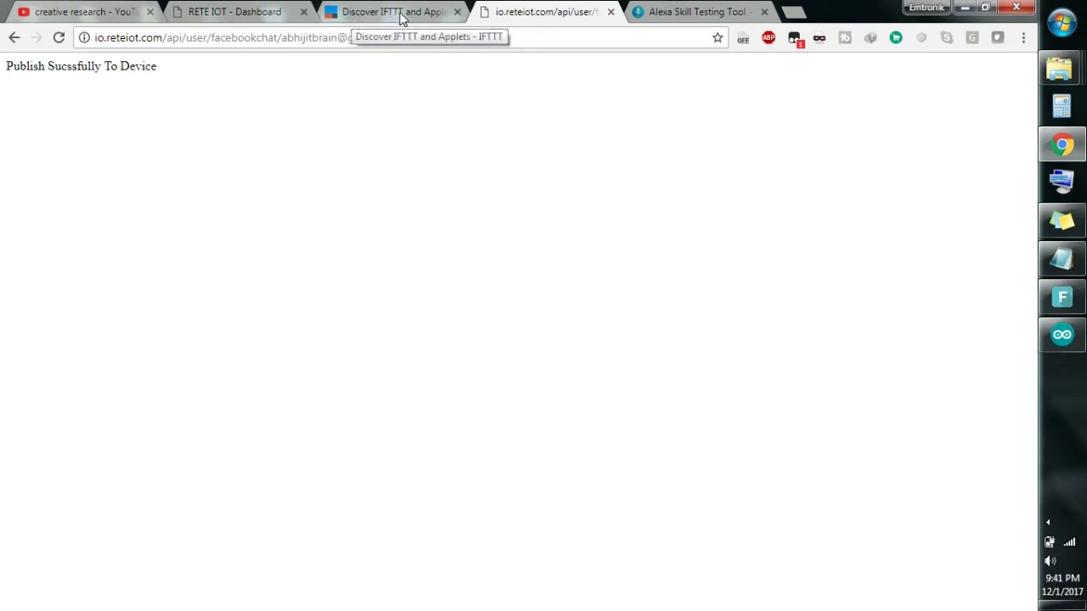
left_click(483, 37)
left_click(232, 11)
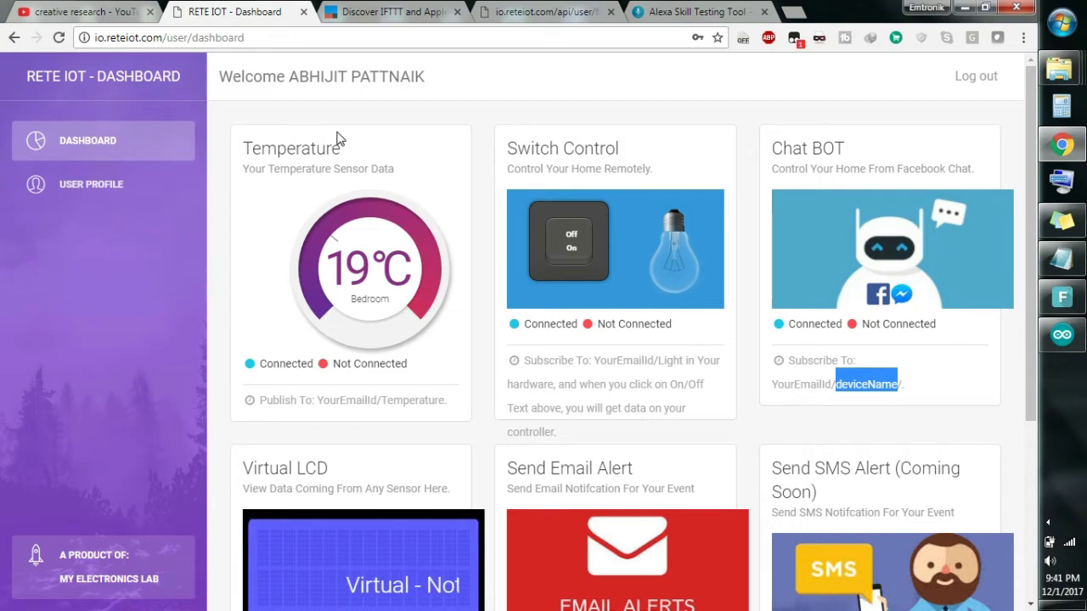
left_click(419, 9)
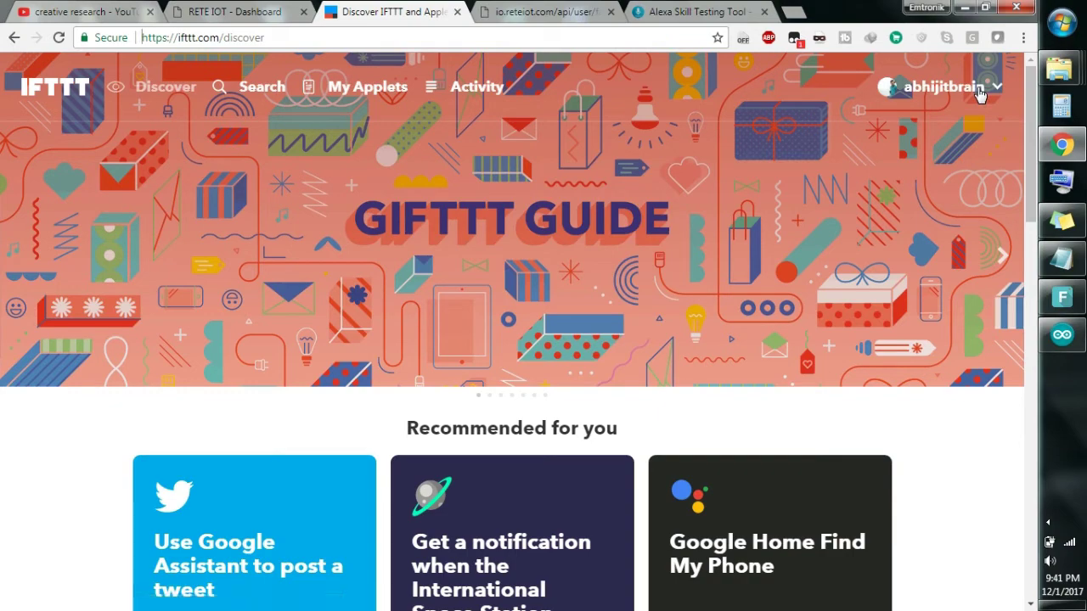
Scroll through the IFTTT Discover recommendations, then go to My Applets
scroll(561, 303, "down", 1)
scroll(554, 304, "down", 4)
scroll(553, 304, "up", 5)
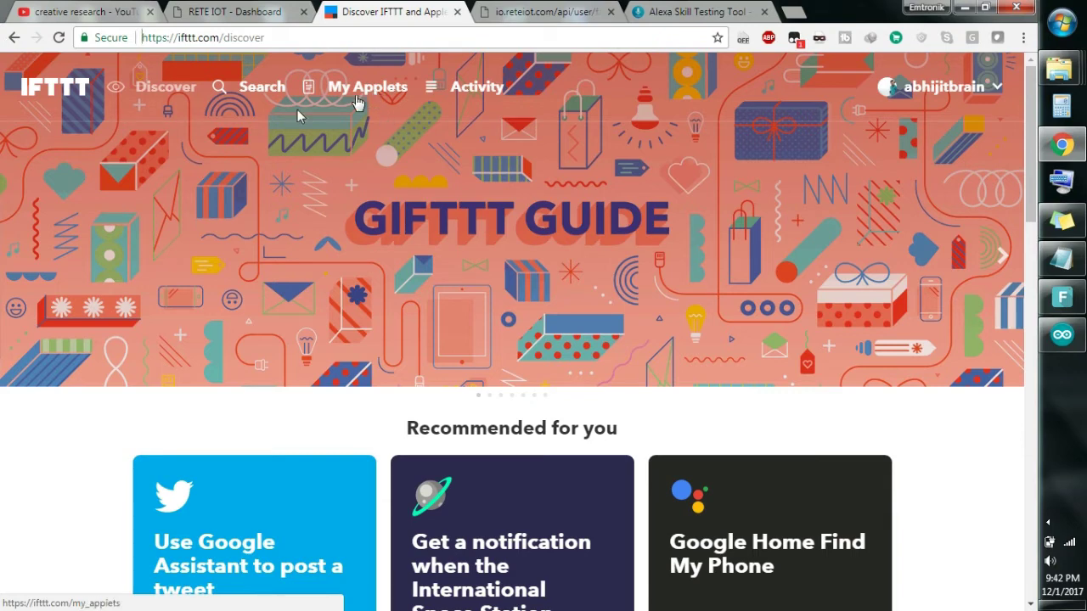
left_click(373, 93)
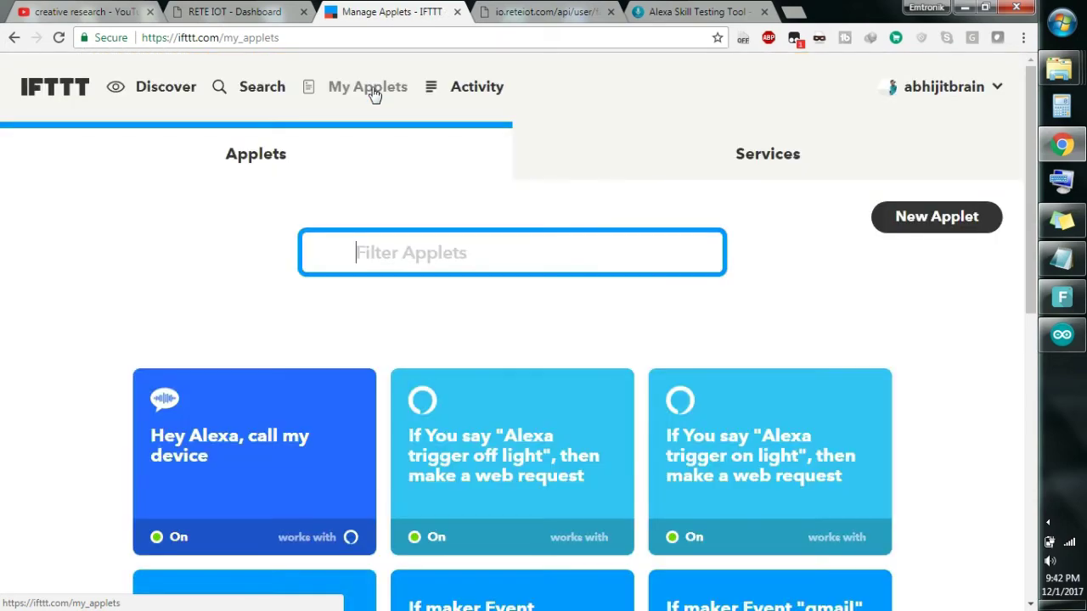
Start a new applet using Amazon Alexa's Say a specific phrase trigger
left_click(944, 220)
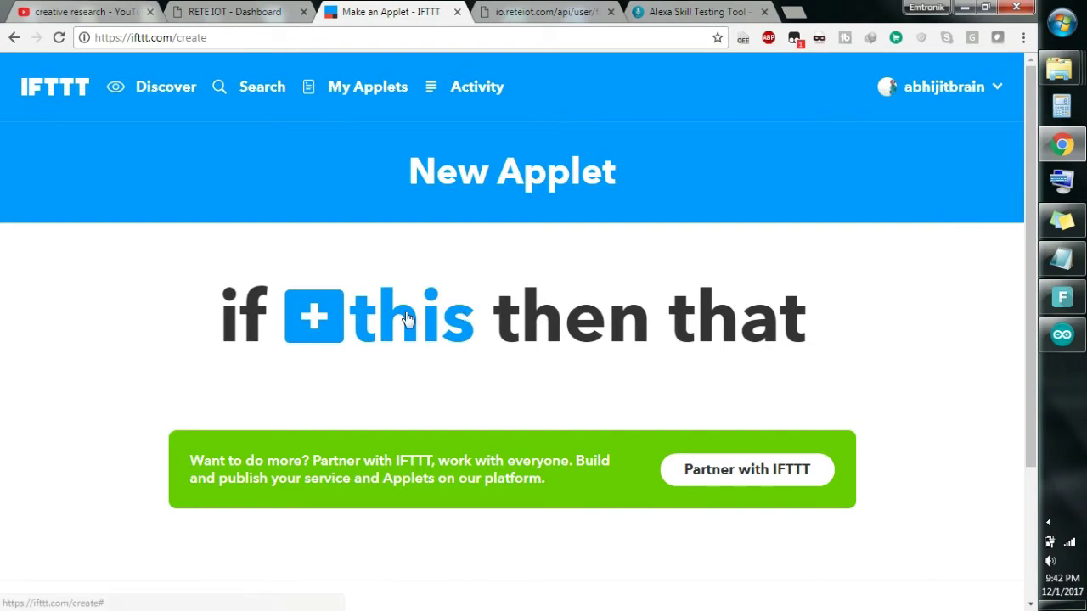
left_click(407, 318)
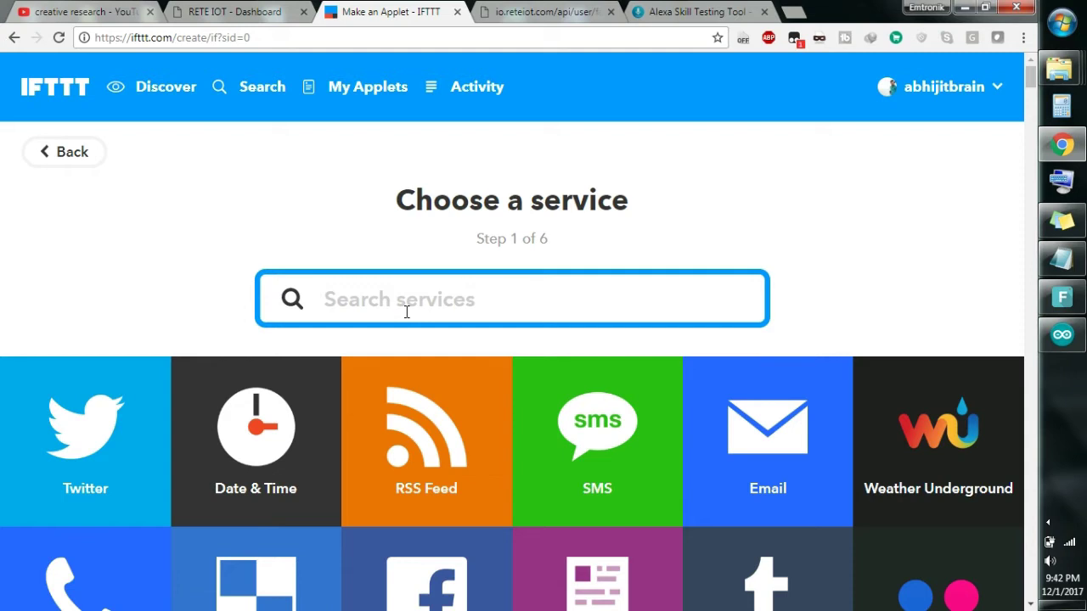
type("alexa")
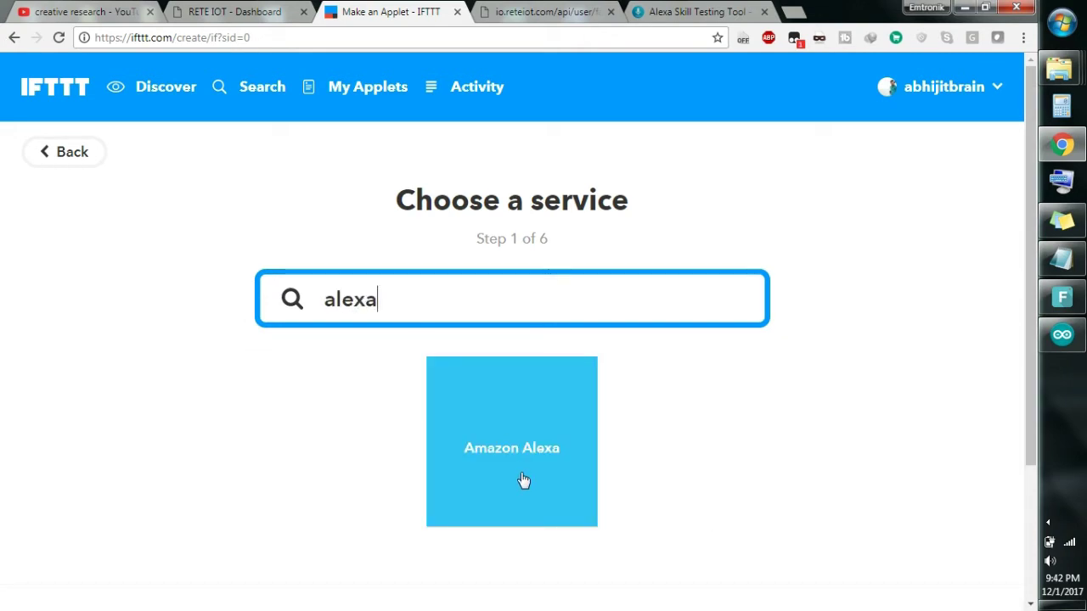
left_click(523, 480)
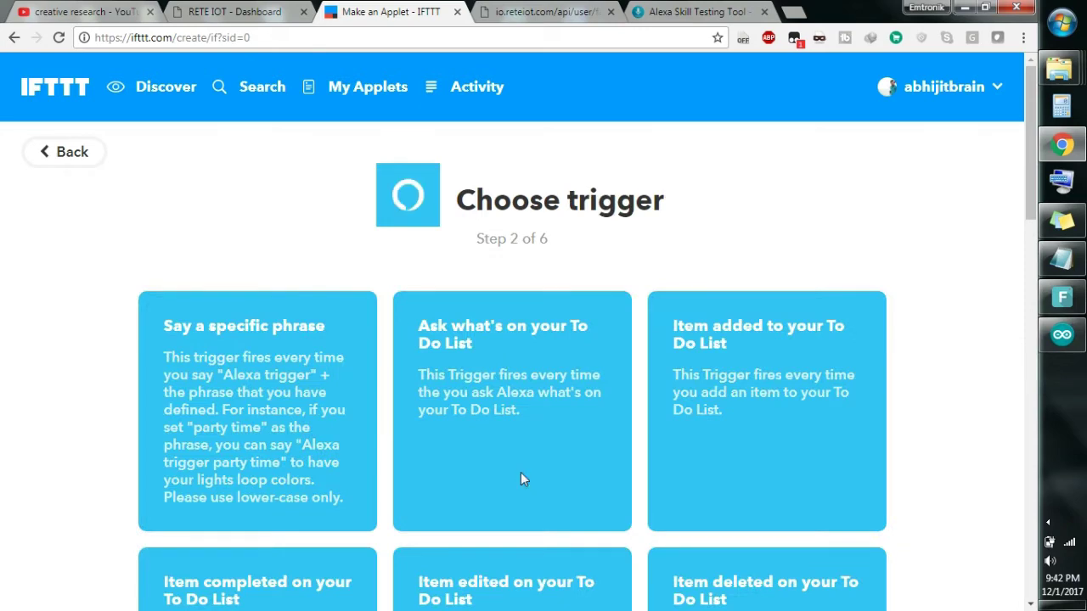
scroll(523, 480, "down", 2)
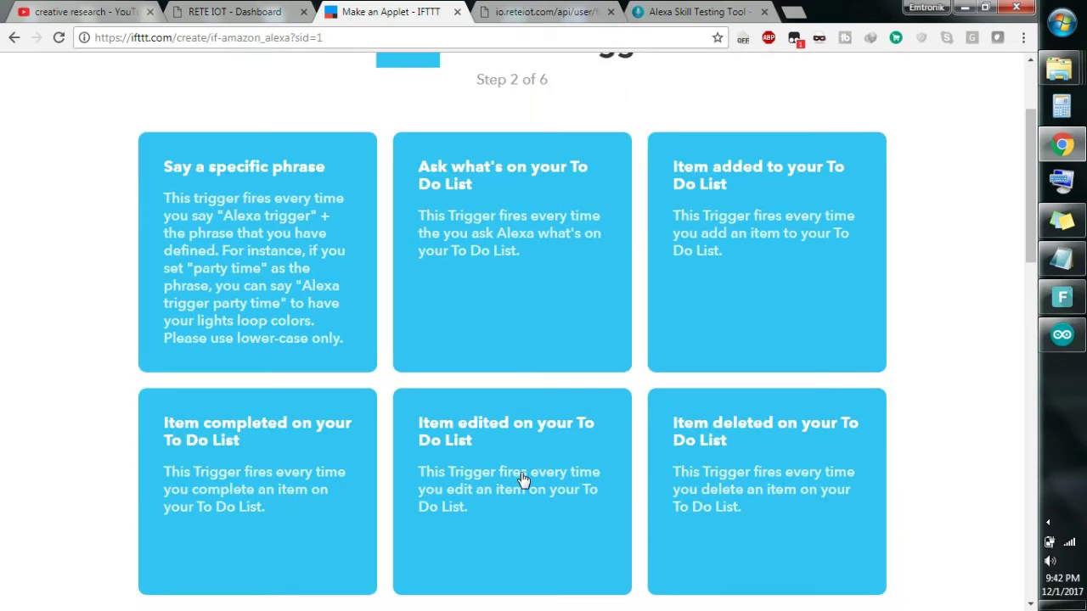
left_click(267, 268)
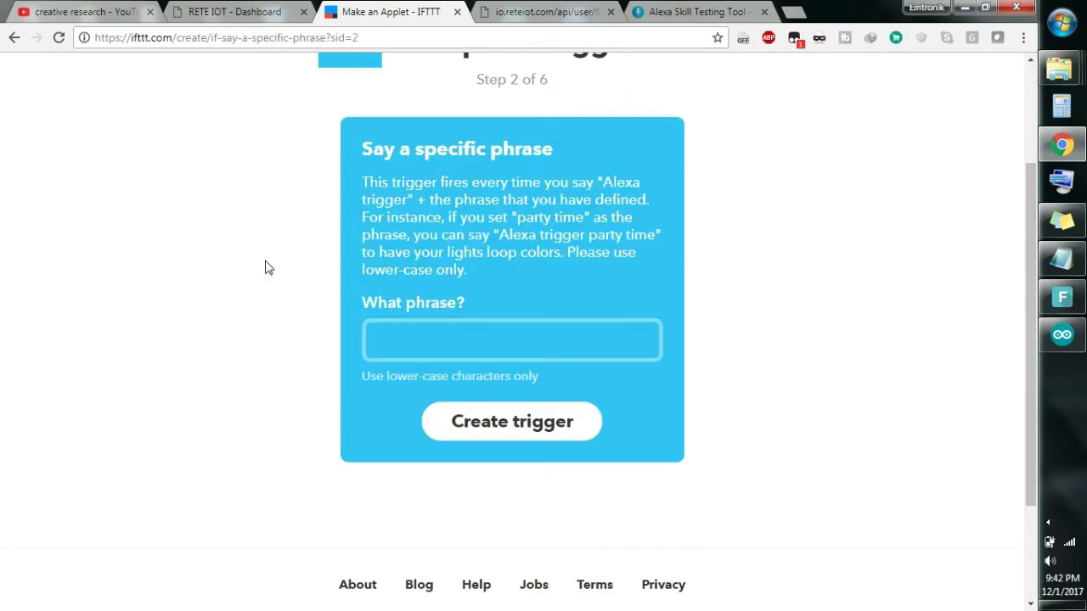
Enter the phrase 'on bulb' and create the trigger
left_click(423, 350)
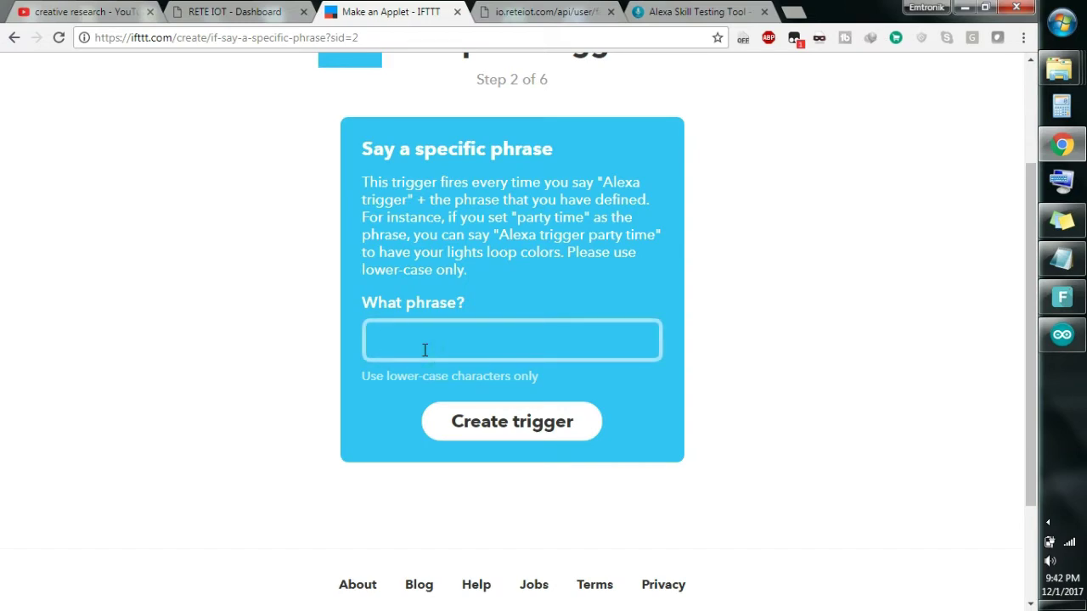
left_click(603, 182)
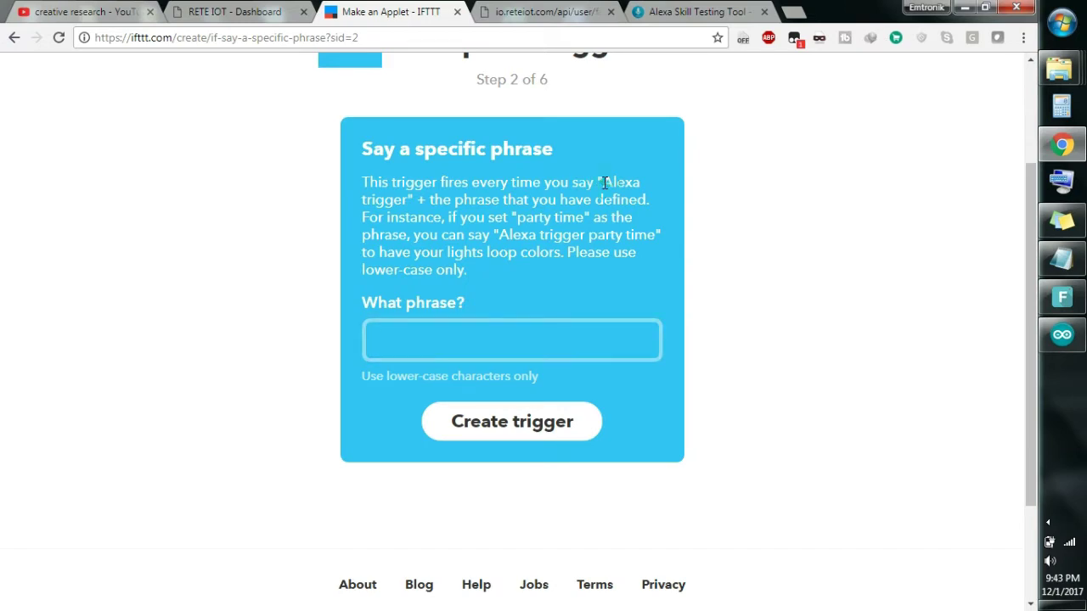
left_click_drag(604, 181, 408, 202)
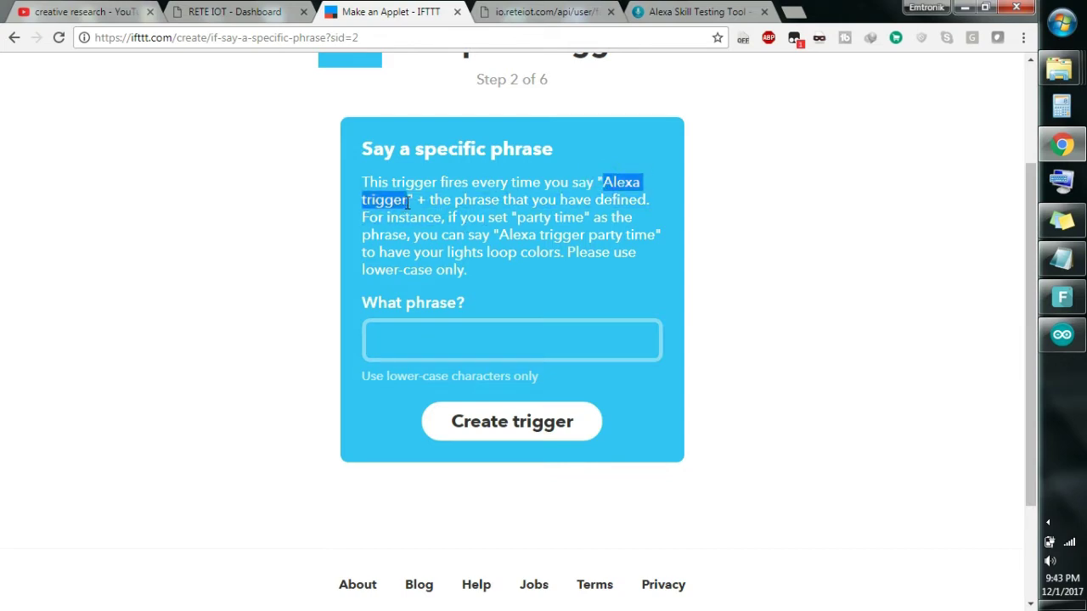
left_click(395, 342)
type("on bulb")
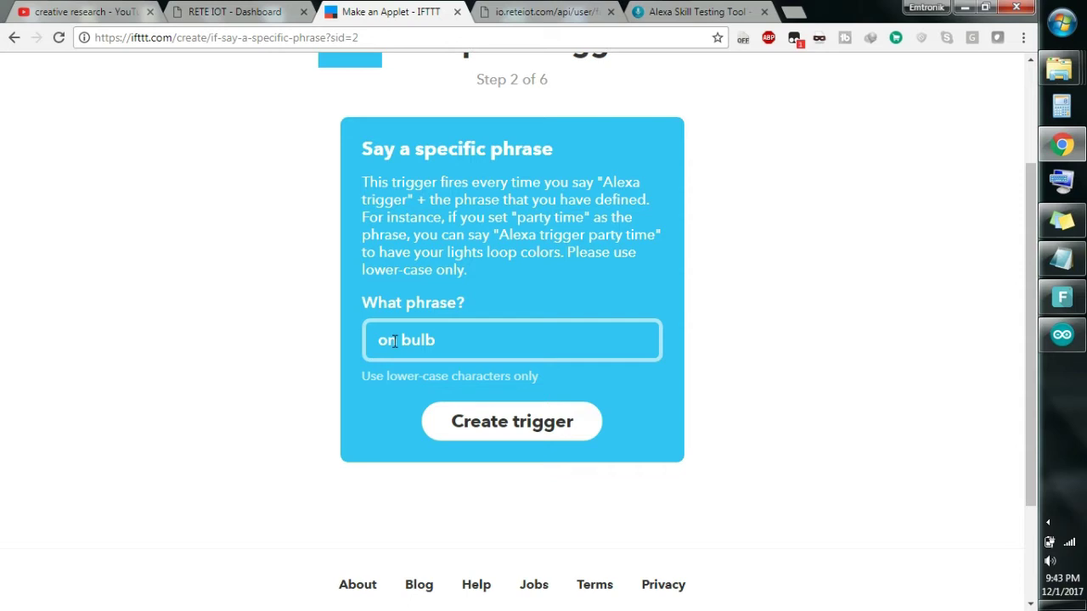
left_click(476, 419)
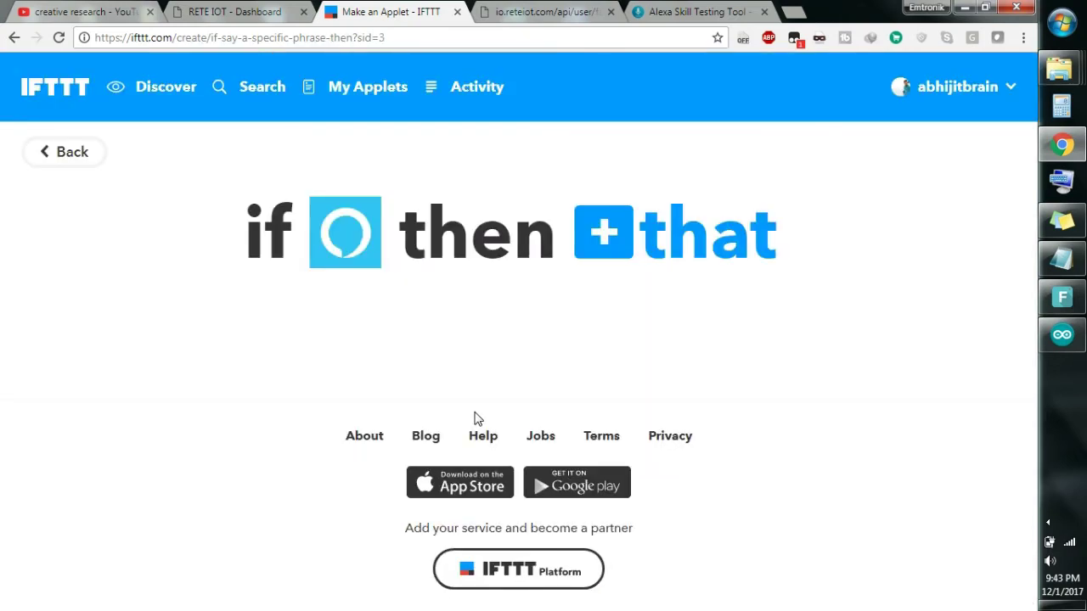
left_click(689, 243)
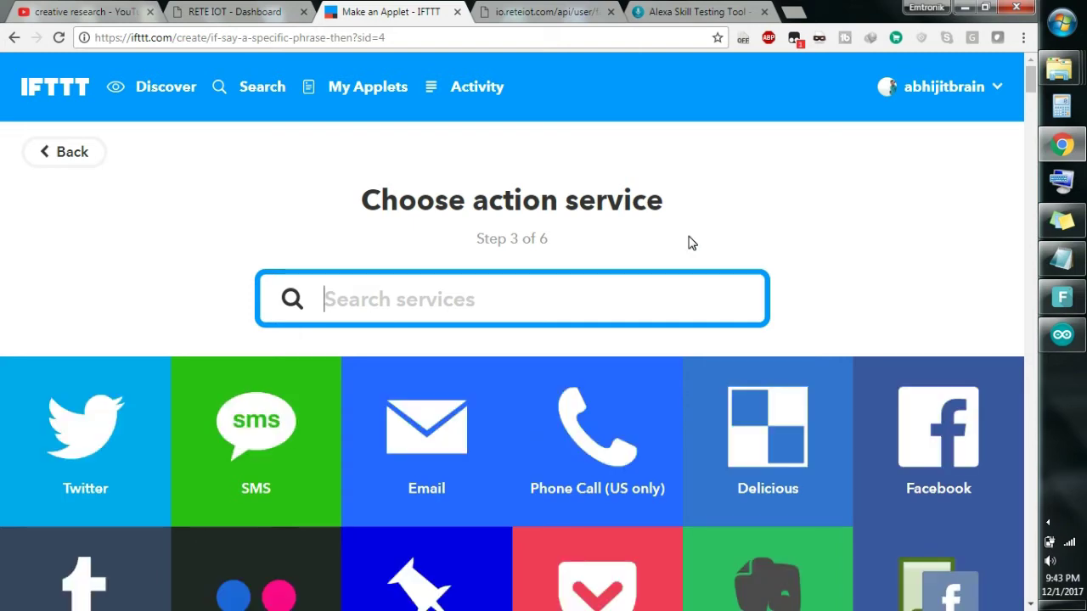
Choose Webhooks' Make a web request as the applet's action
scroll(691, 242, "down", 1)
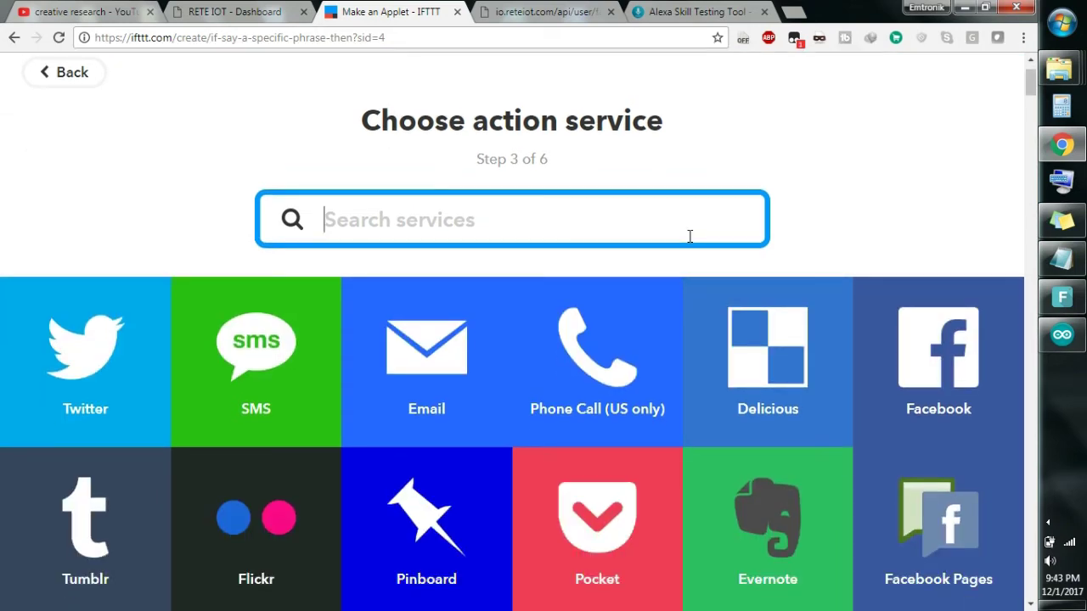
scroll(370, 294, "up", 1)
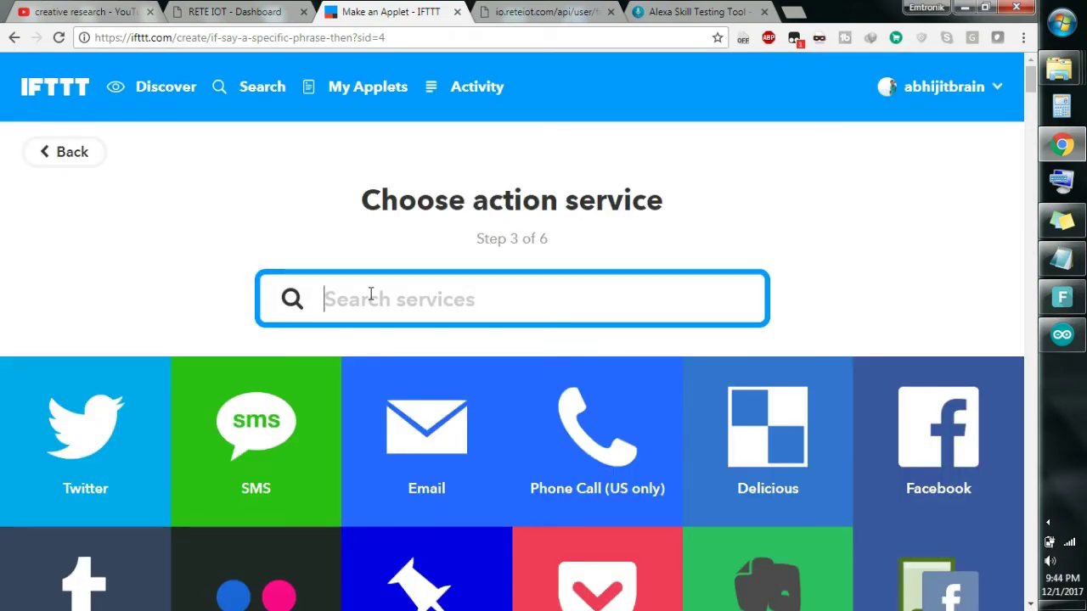
type("web")
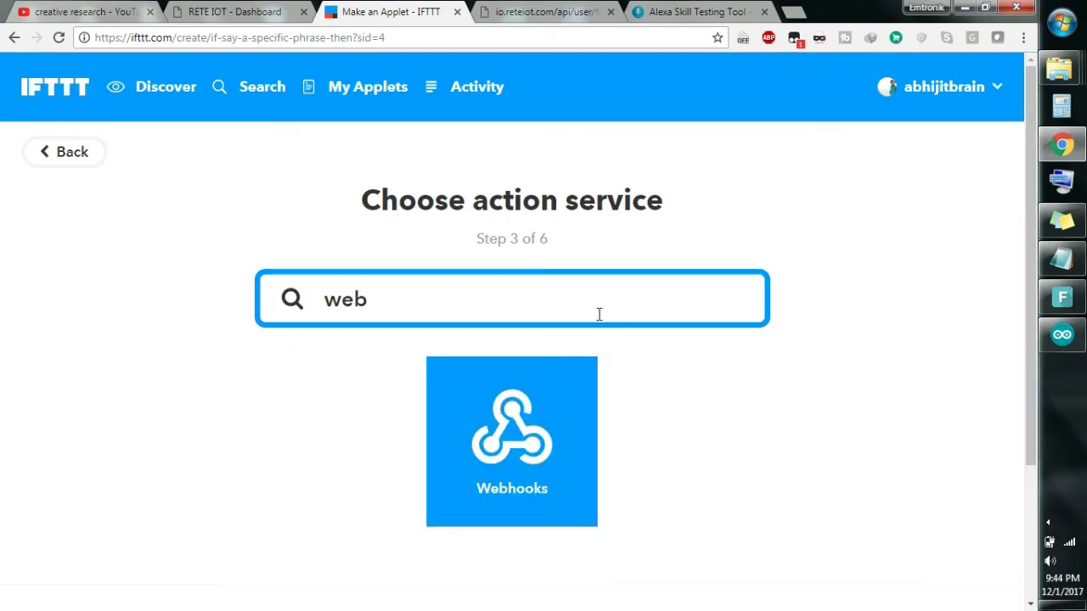
left_click(504, 492)
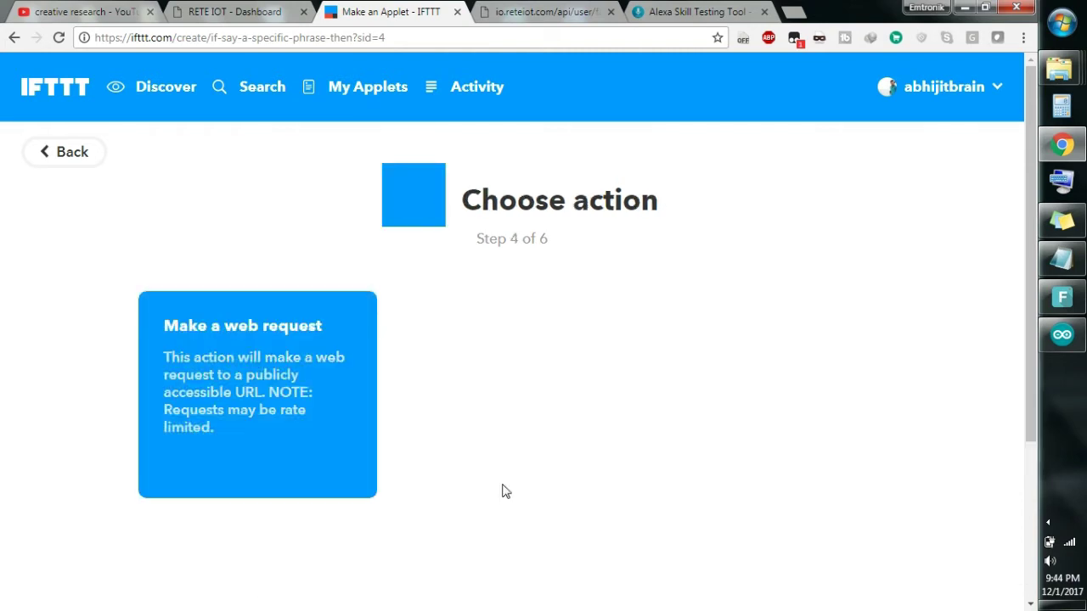
left_click(299, 348)
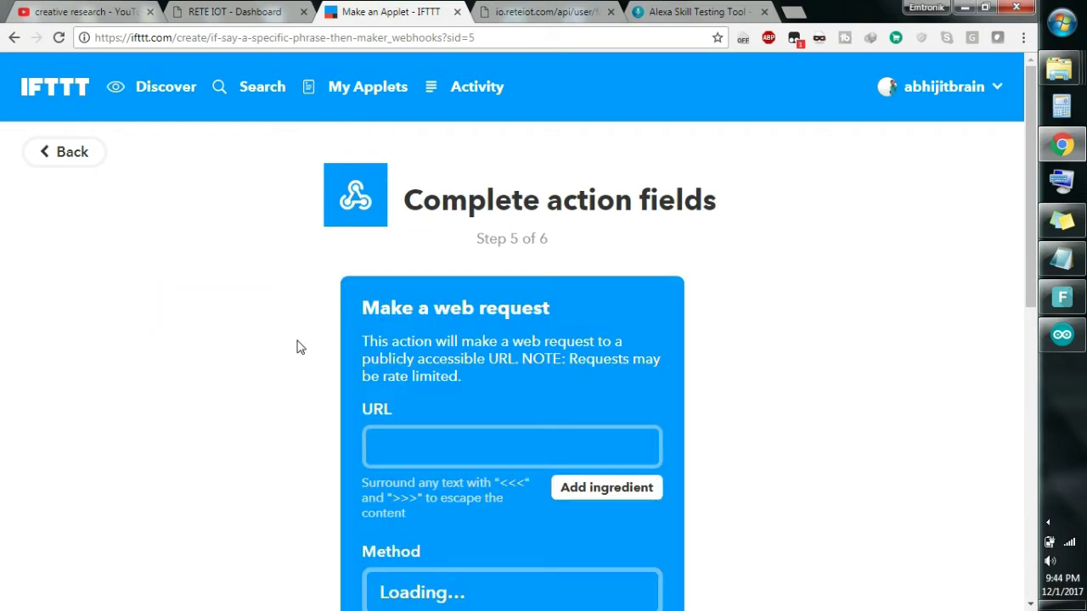
left_click(442, 442)
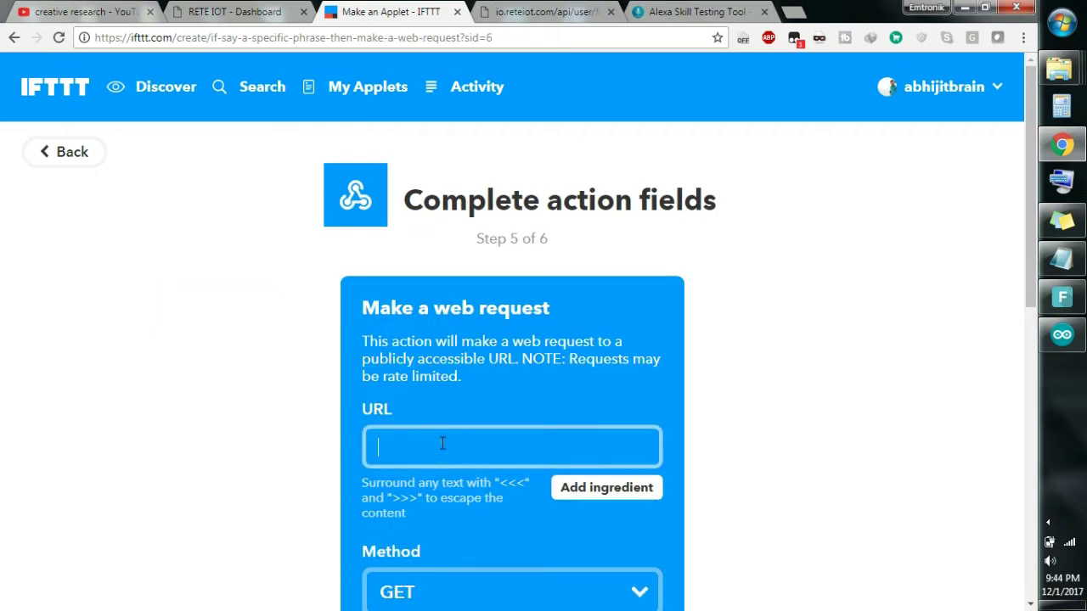
Change the RETE IOT API URL ending from off to on and copy it
left_click(530, 11)
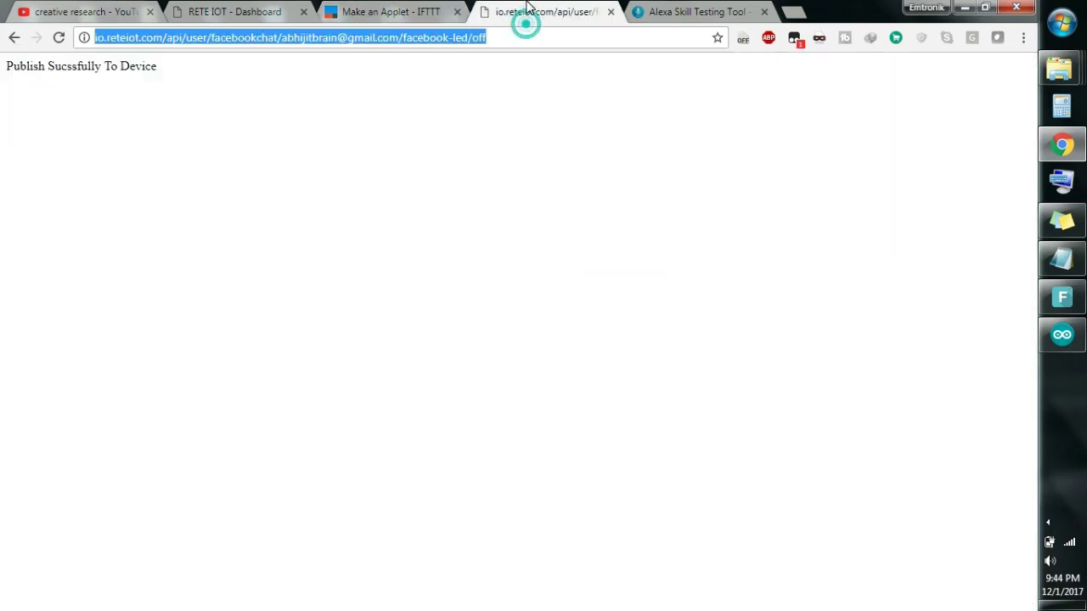
left_click(530, 37)
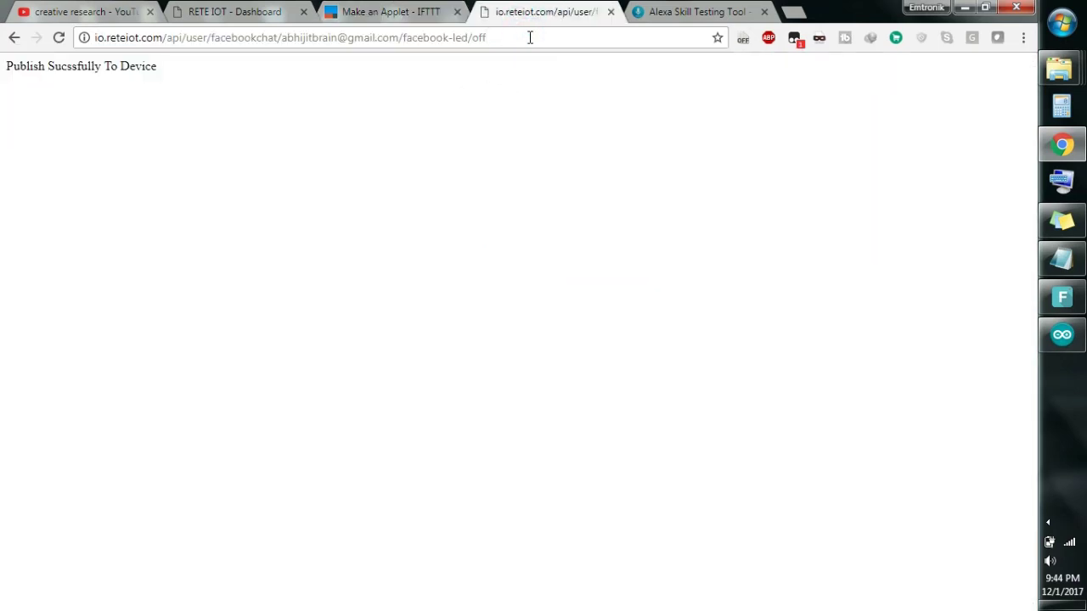
key("BackSpace")
key("BackSpace")
type("n")
key("ctrl+a")
key("ctrl+c")
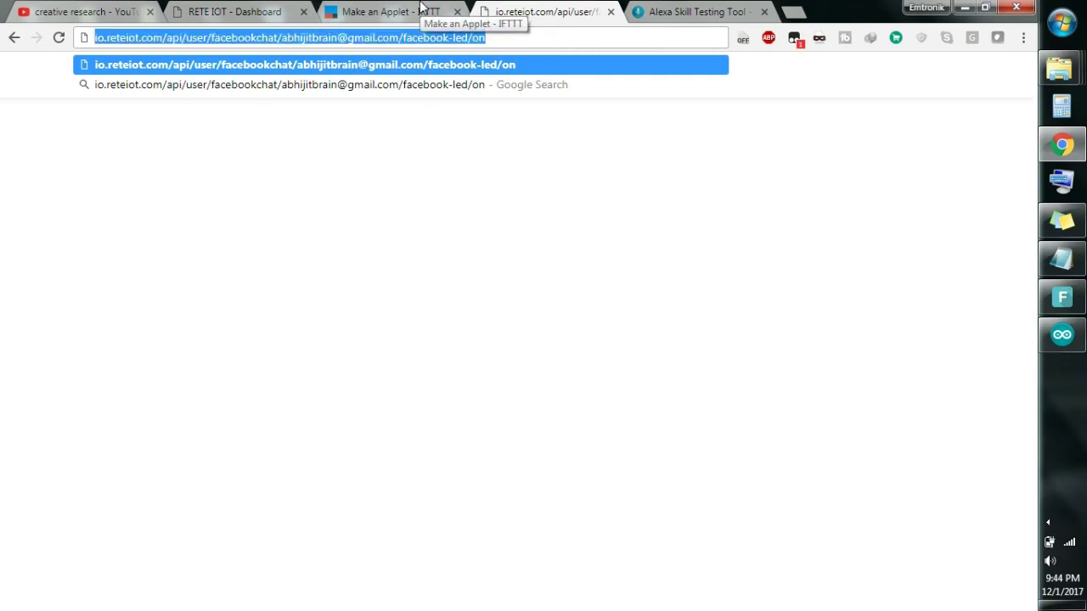
left_click(420, 9)
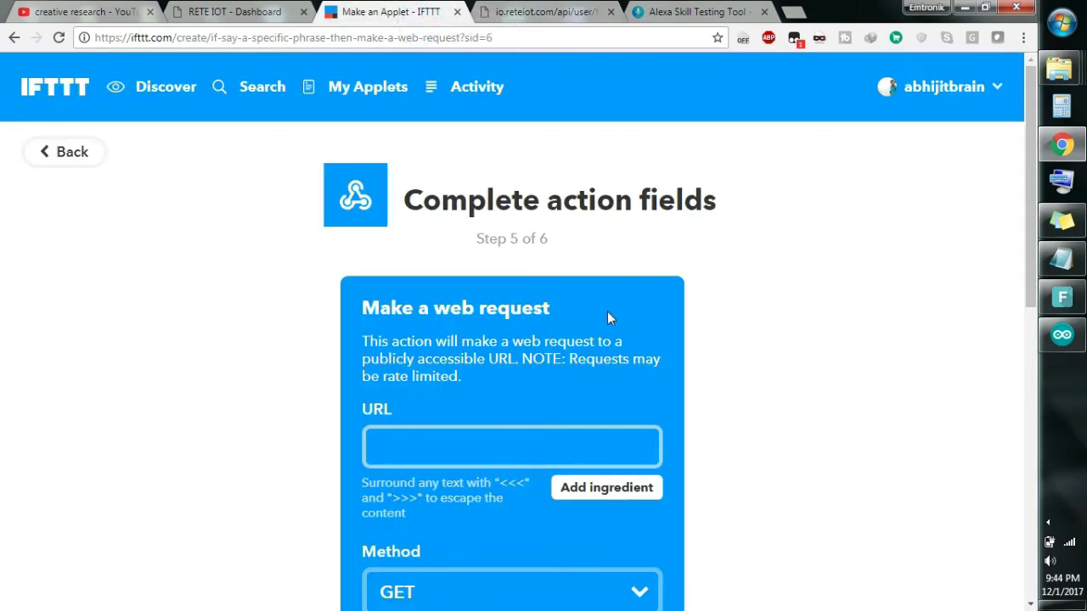
Paste the RETE IOT LED-on URL into the web request and create the action
key("ctrl+v")
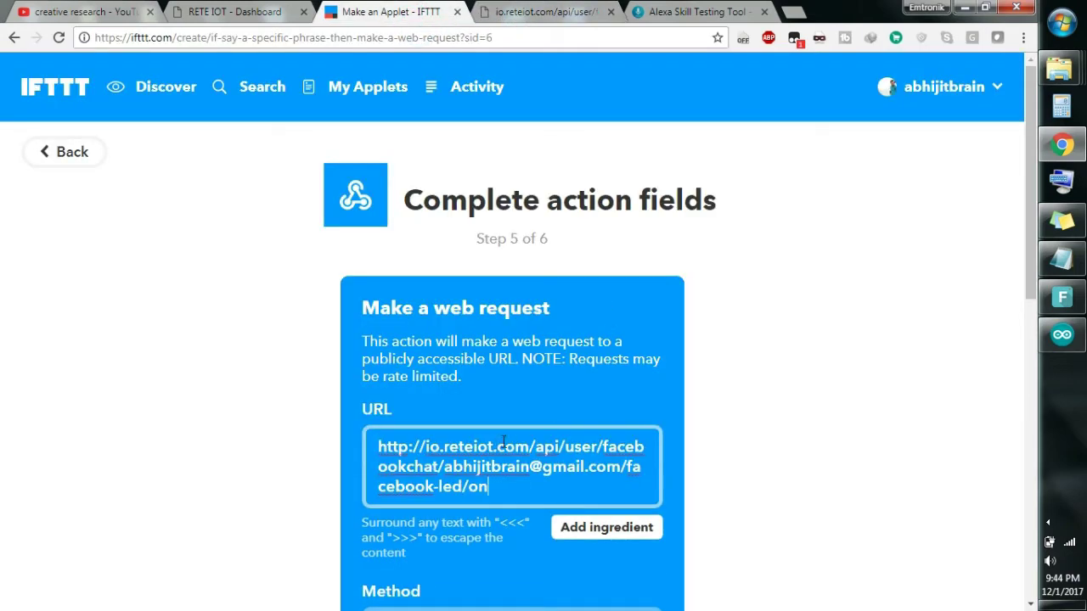
scroll(602, 425, "down", 4)
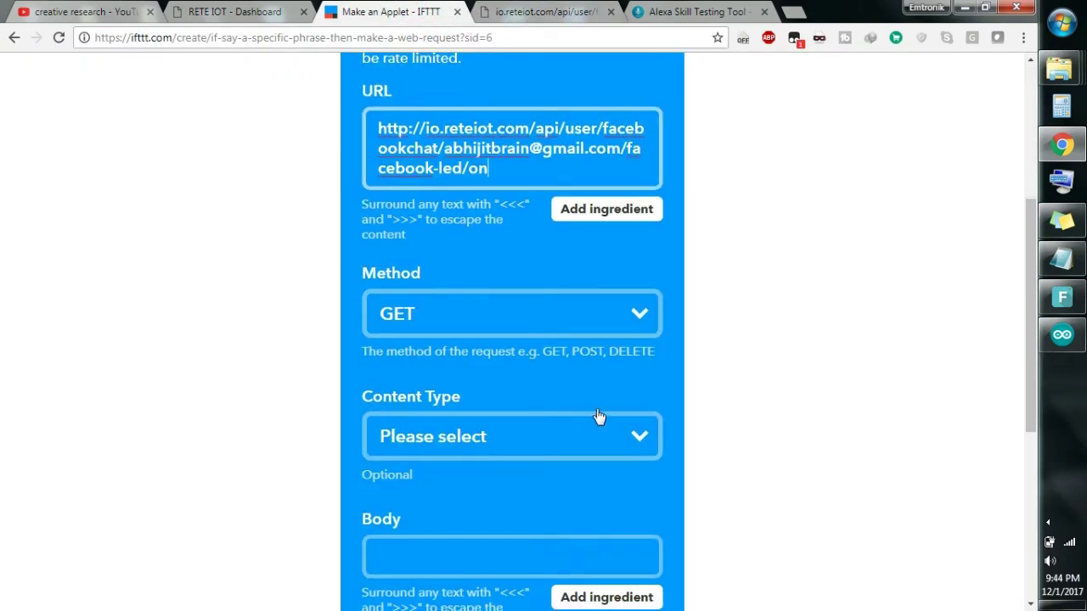
scroll(748, 322, "down", 2)
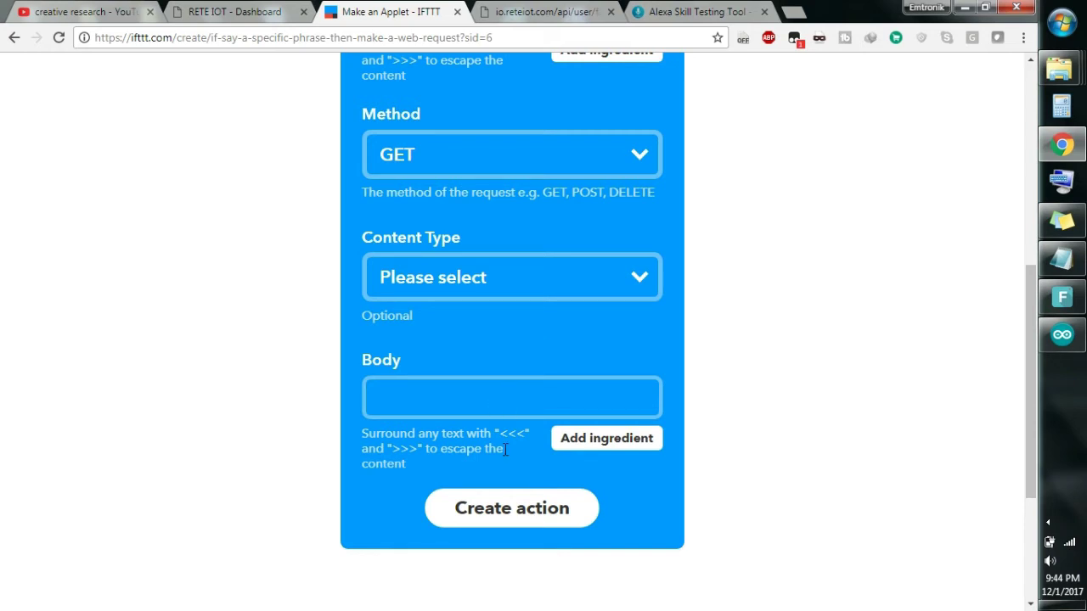
left_click(478, 510)
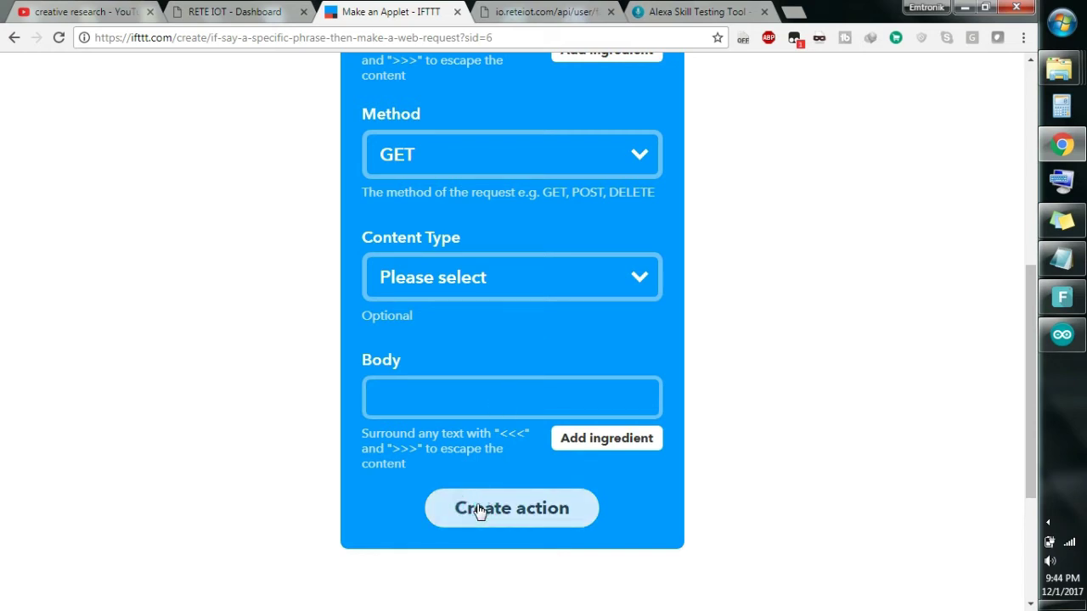
left_click(478, 510)
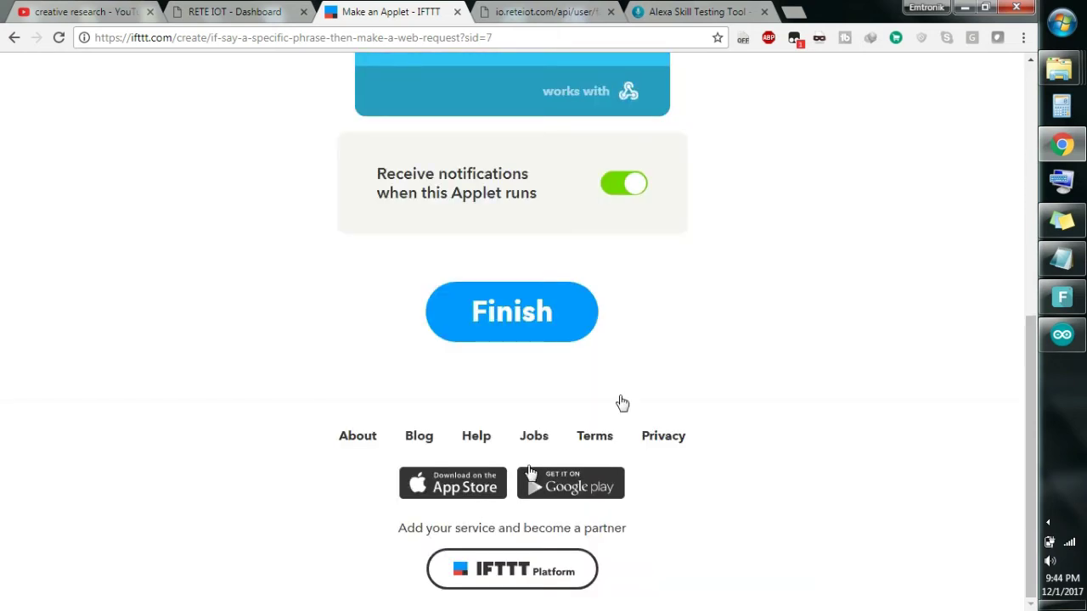
scroll(687, 330, "up", 6)
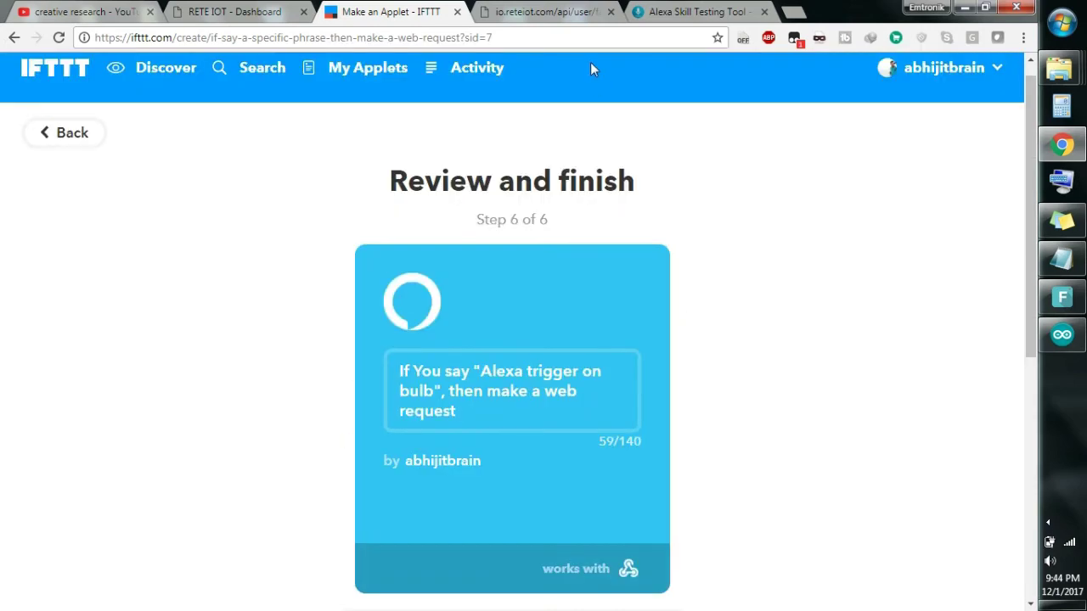
left_click(701, 9)
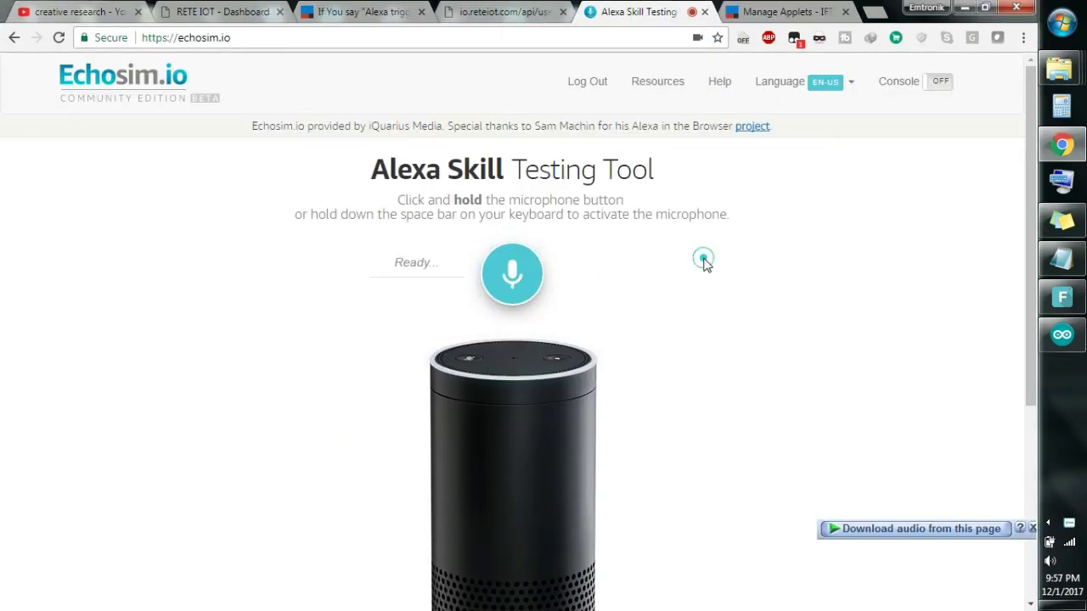
Speak 'Alexa trigger on bulb' to the Echosim simulator, then return to the IFTTT applet
key("space")
left_click(344, 13)
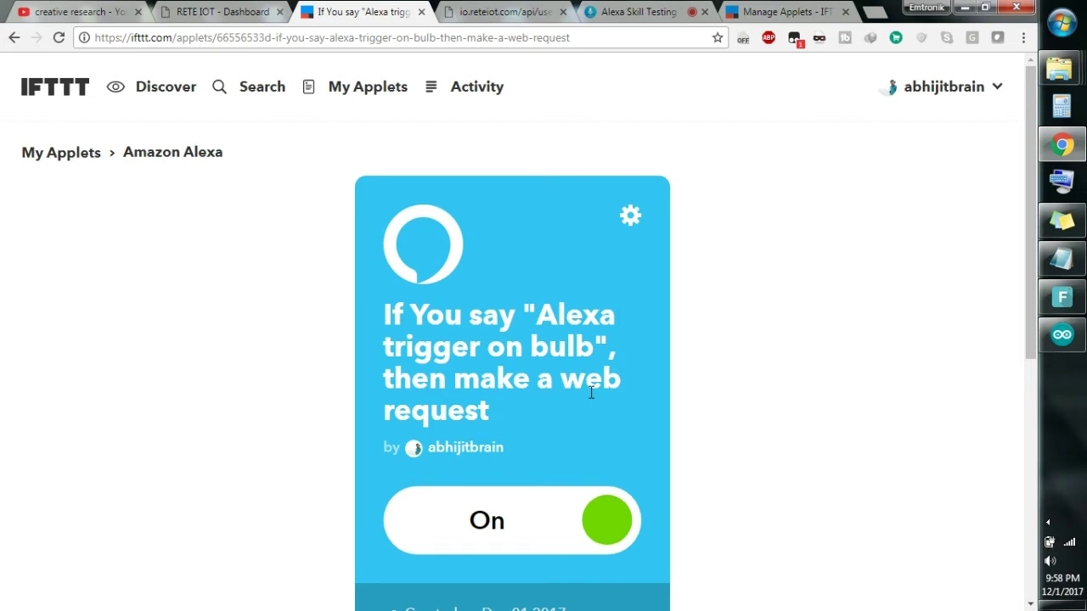
Start a new applet with the Amazon Alexa 'Say a specific phrase' trigger set to 'off bulb'
left_click(66, 157)
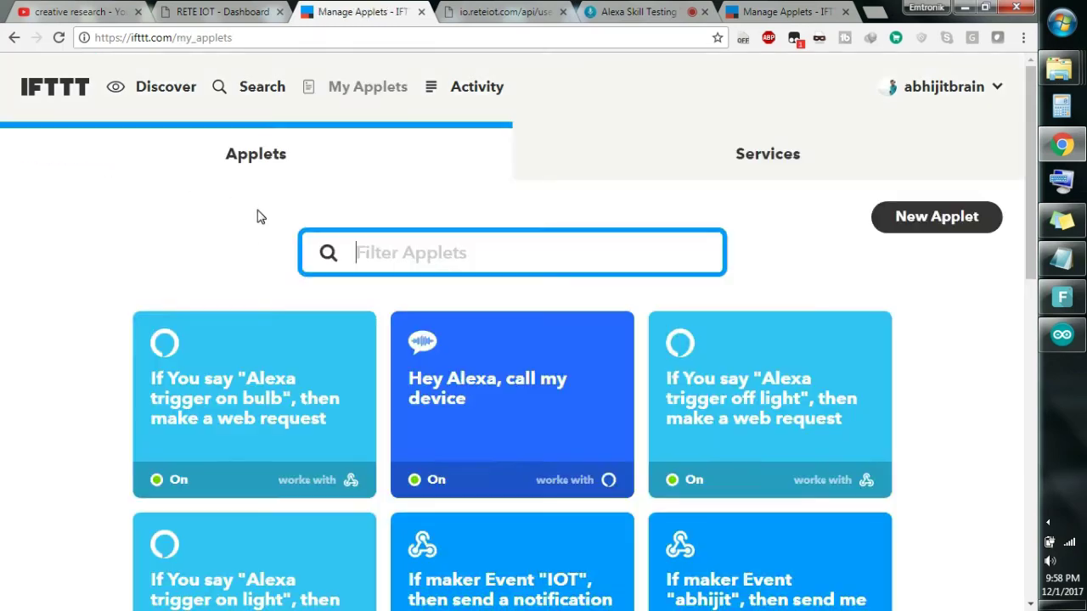
left_click(438, 247)
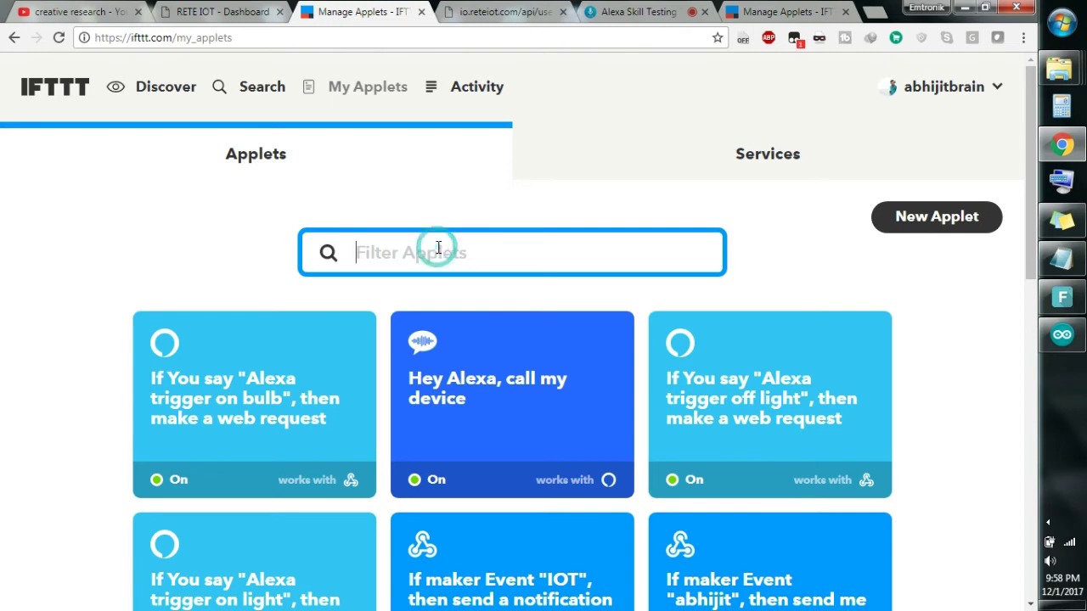
left_click(914, 223)
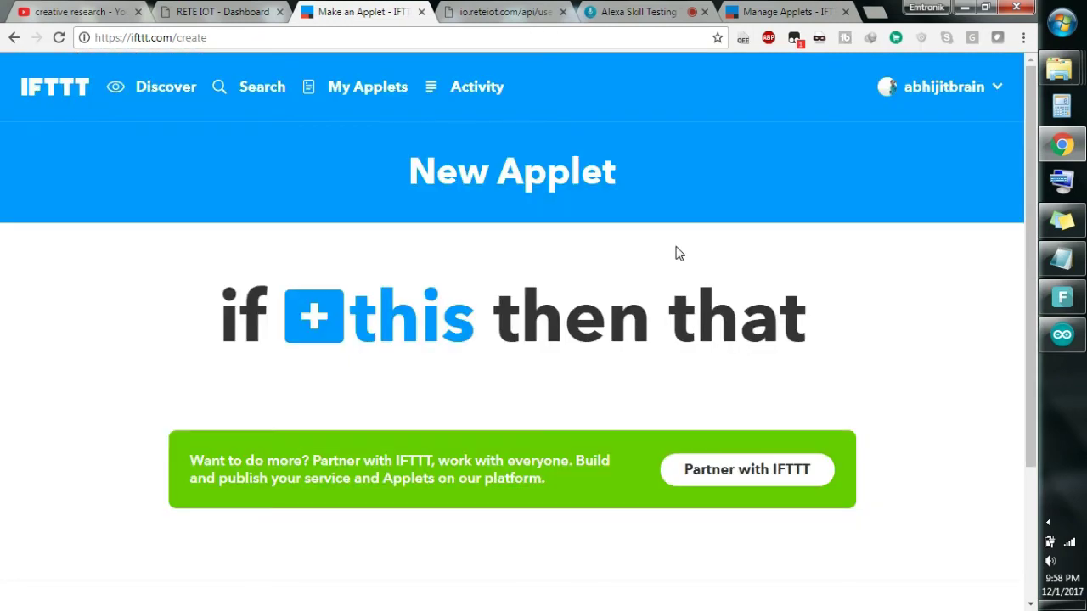
left_click(396, 329)
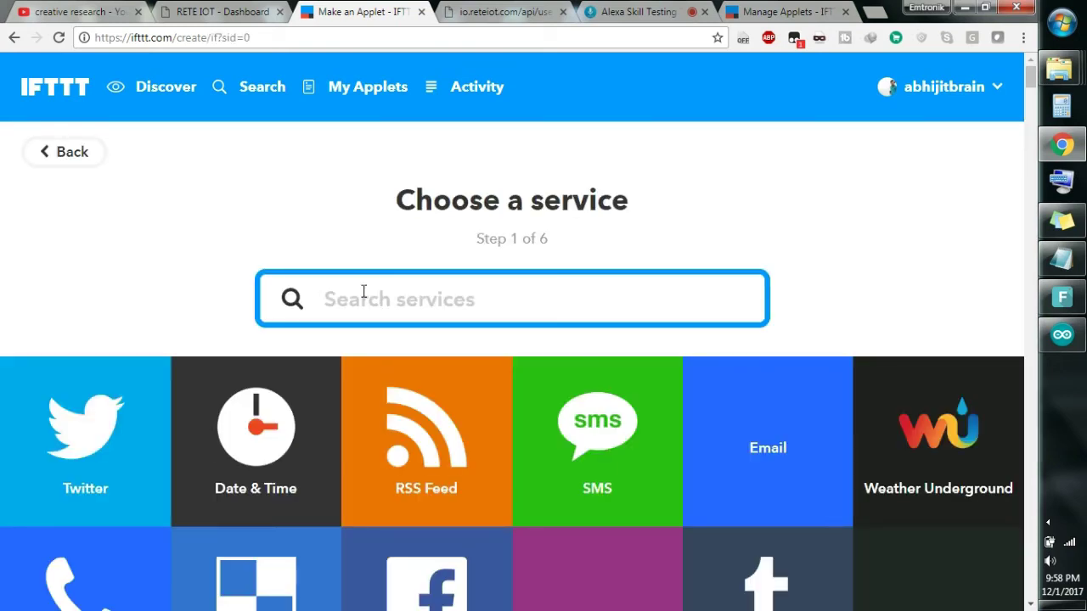
type("alexa")
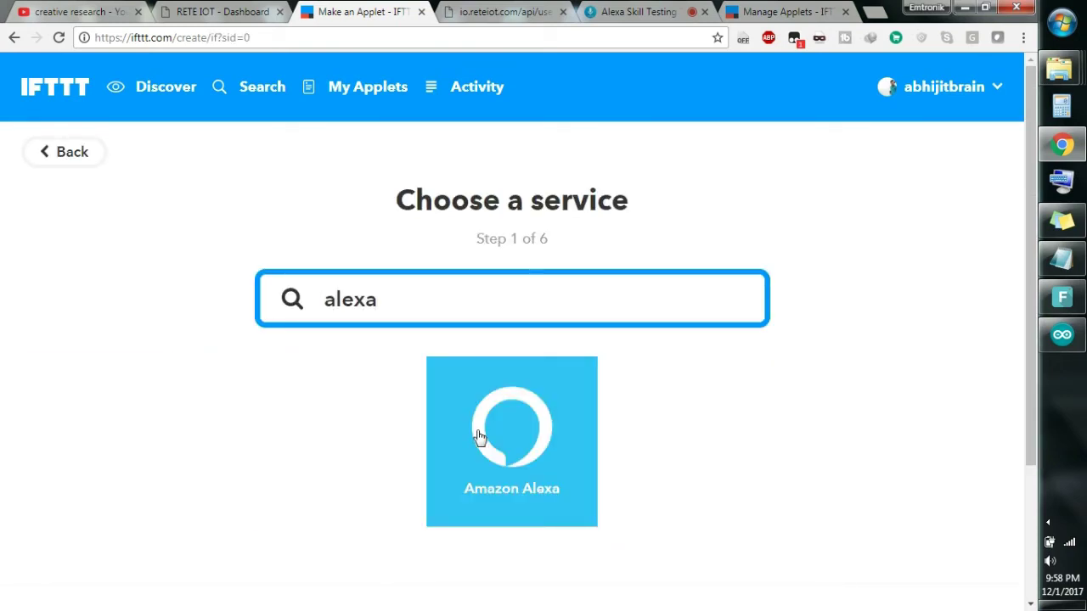
left_click(478, 436)
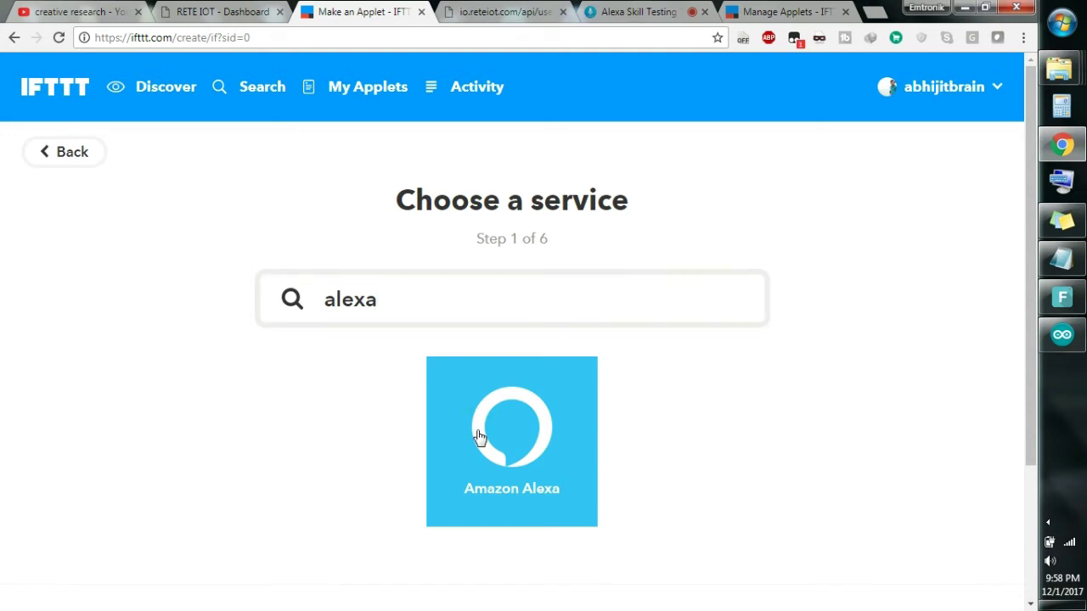
left_click(480, 437)
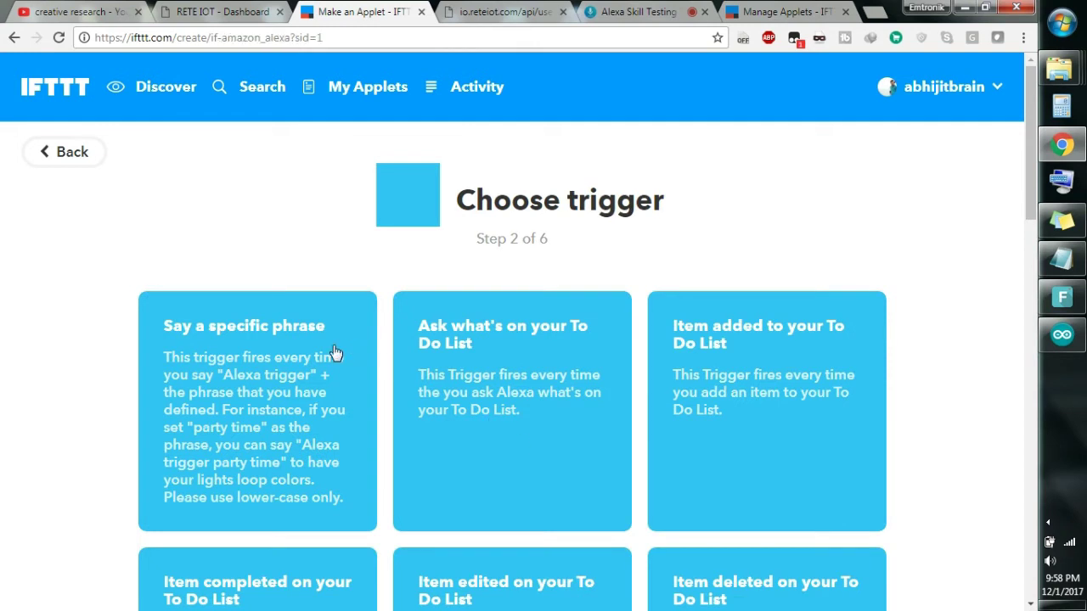
left_click(283, 359)
left_click(445, 499)
type("off bulb")
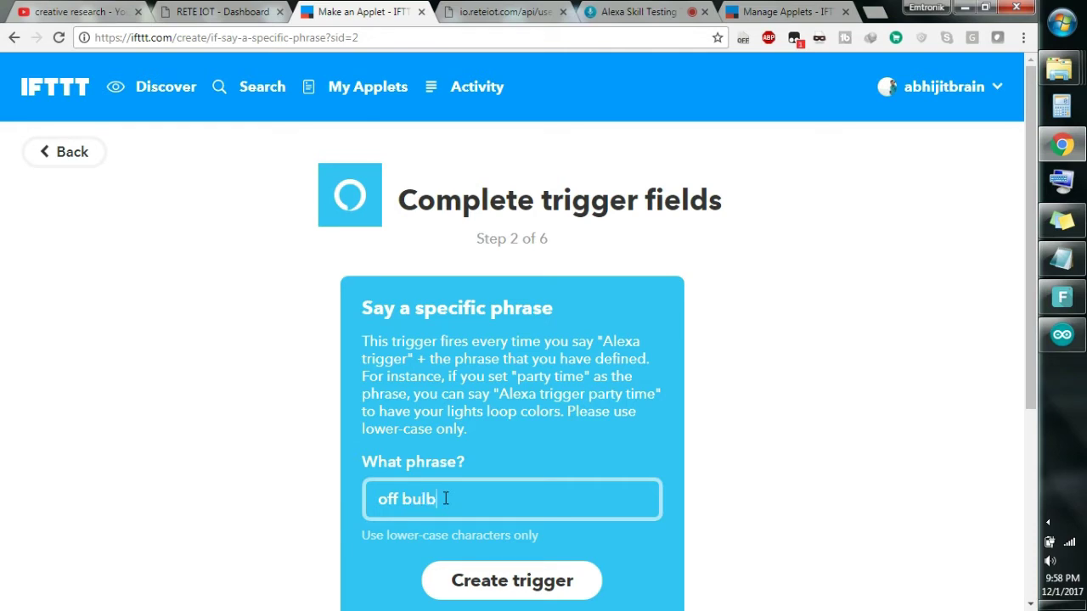
left_click(512, 588)
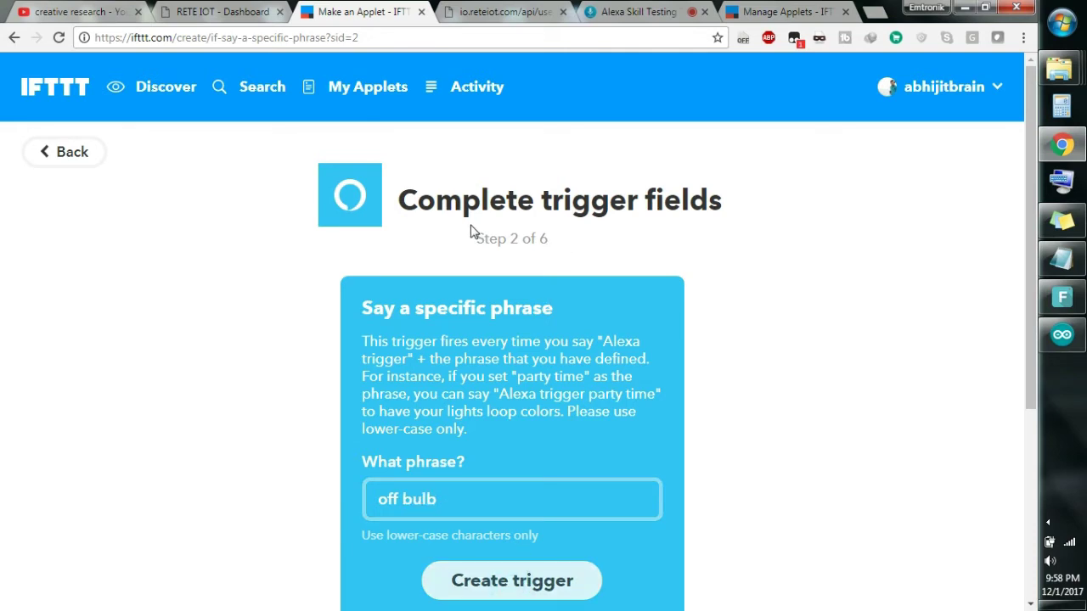
left_click(540, 592)
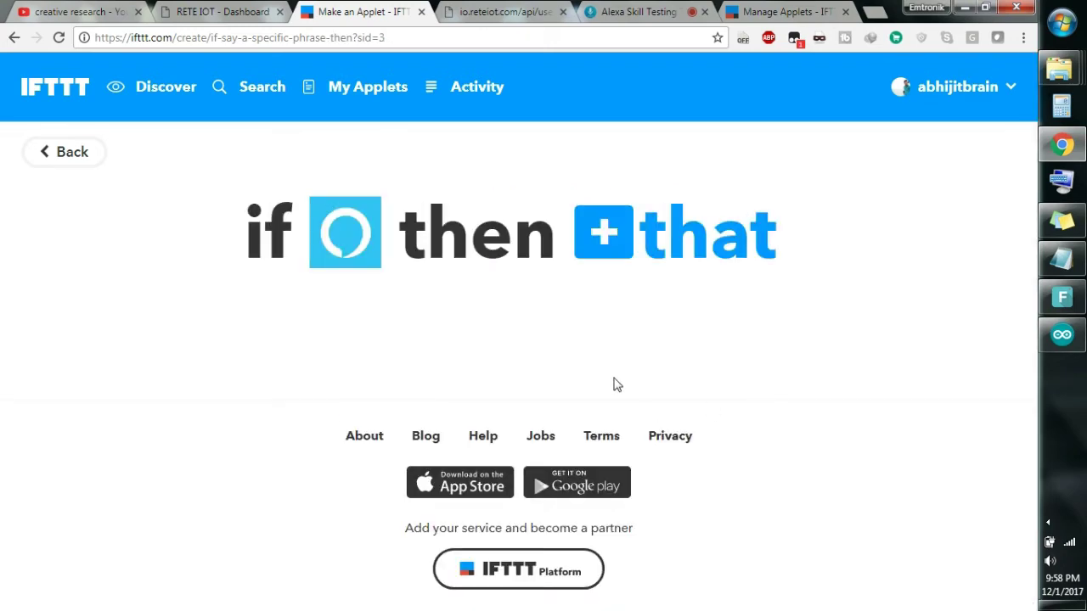
Choose Webhooks 'Make a web request' as the applet's action
left_click(692, 225)
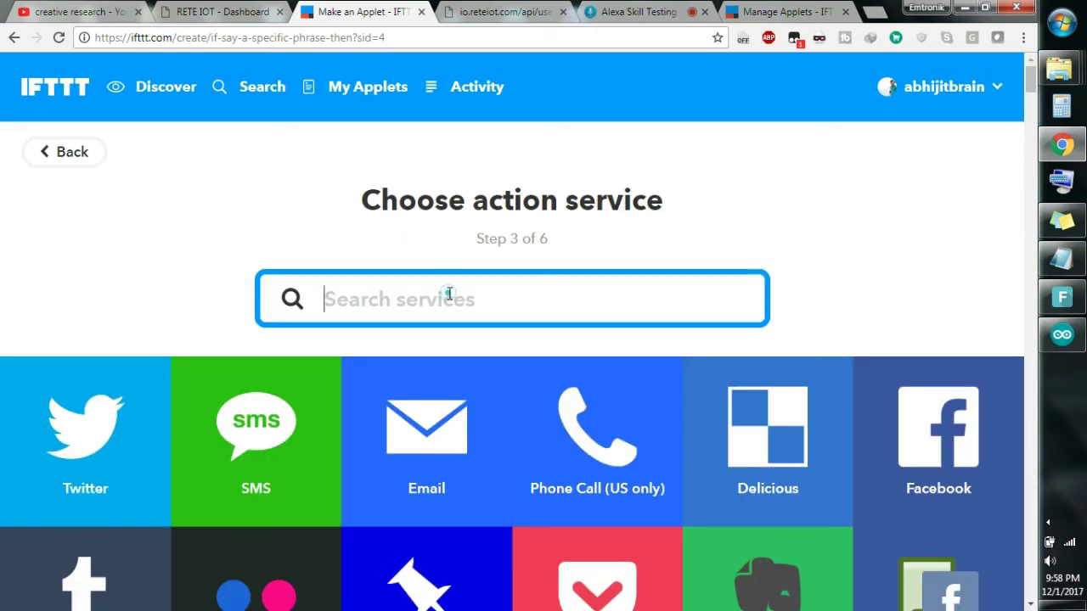
left_click(449, 294)
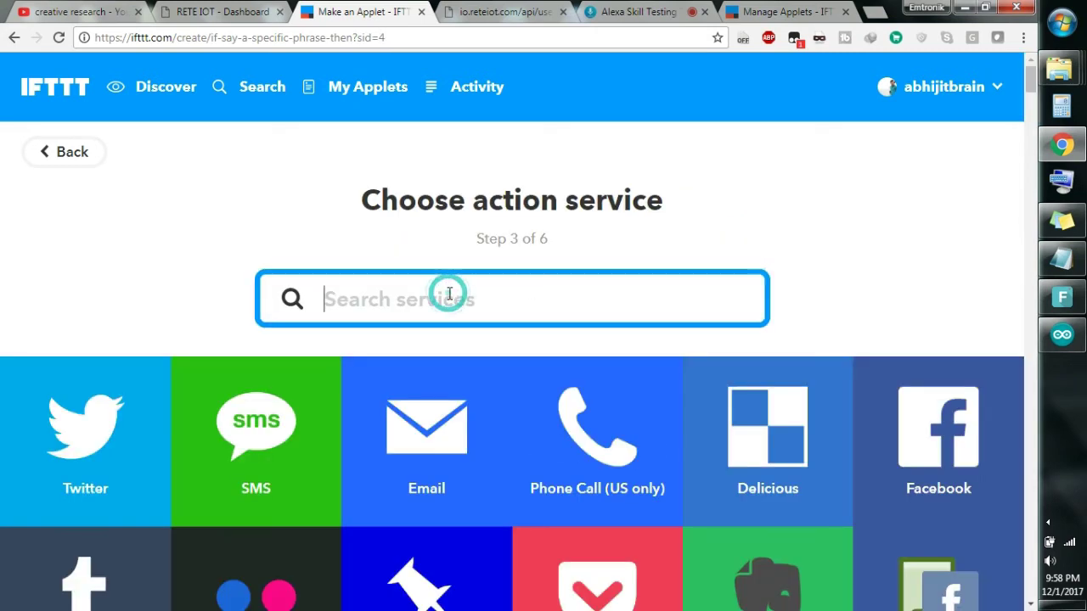
type("webhoo")
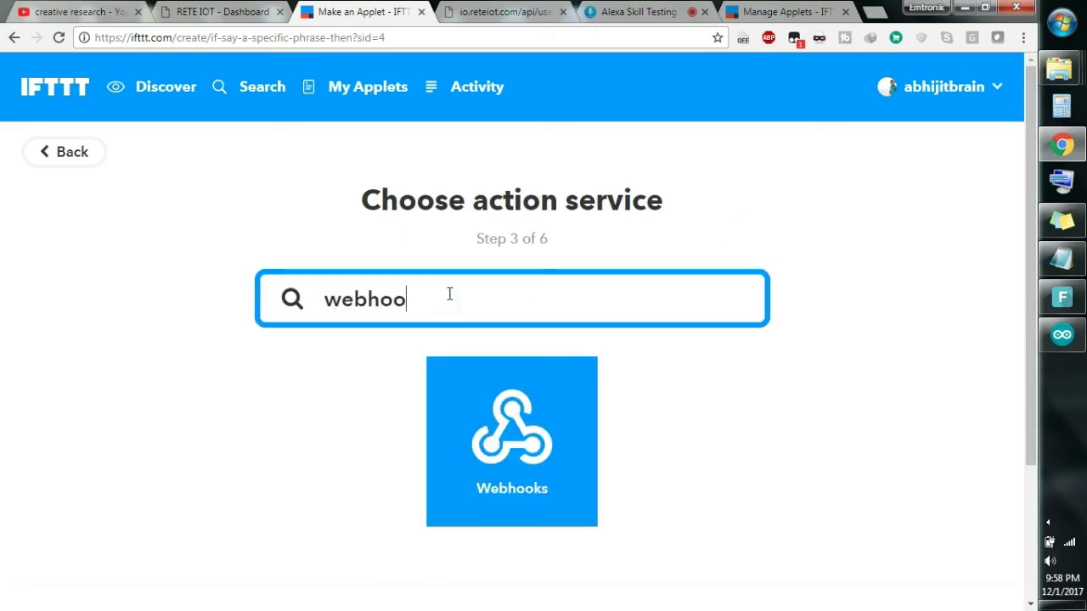
left_click(512, 413)
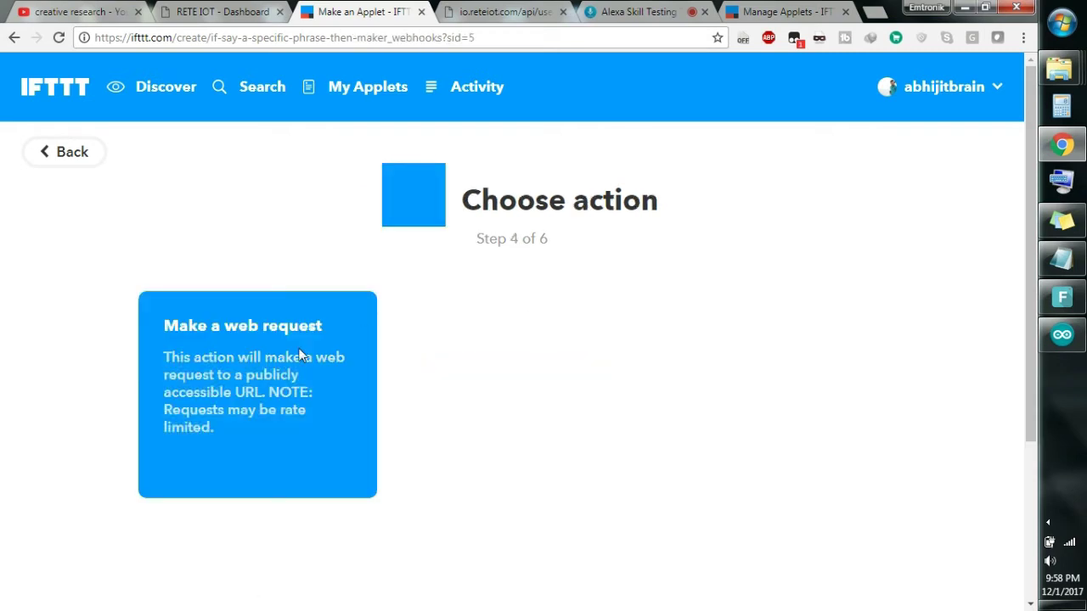
left_click(288, 363)
Copy the LED-off URL from the RETE IOT API page and return to IFTTT
left_click(506, 11)
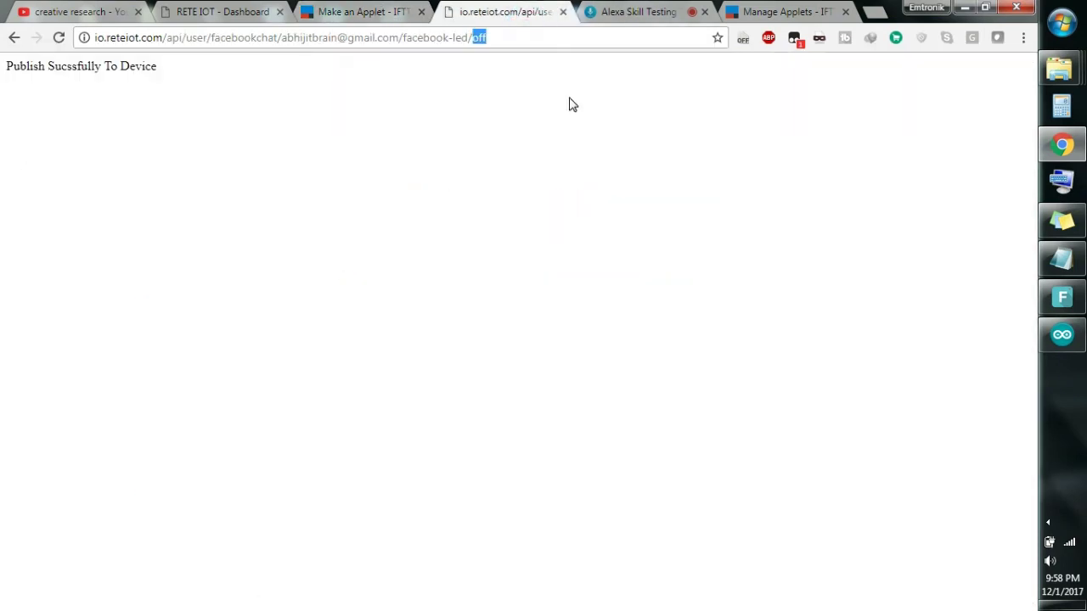
left_click(518, 44)
key("ctrl+a")
key("ctrl+c")
left_click(361, 12)
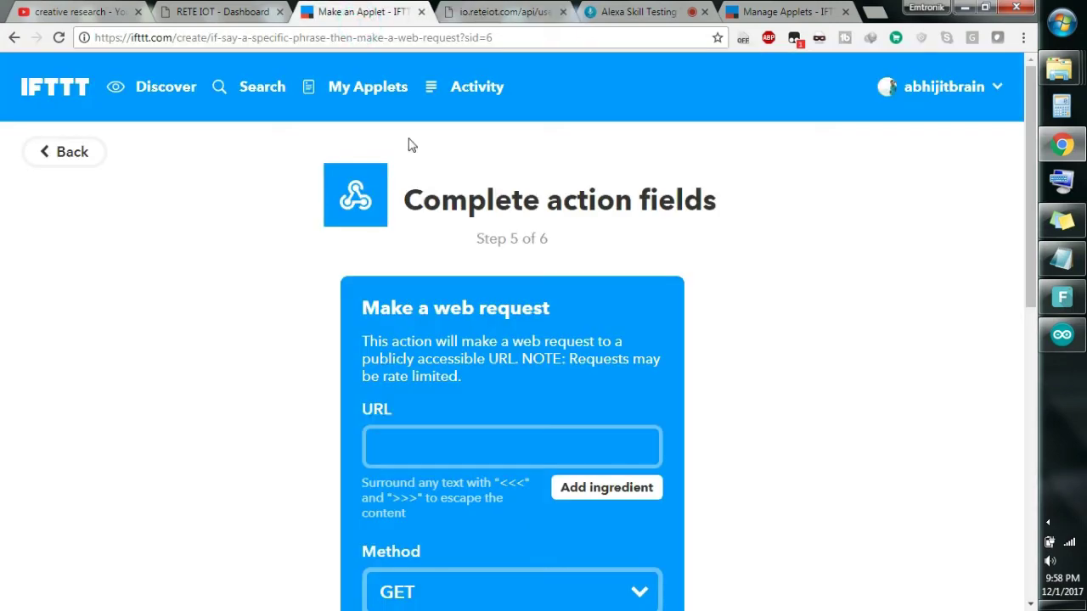
Paste the LED-off URL into the web request, create the action and finish the applet
left_click(389, 443)
key("ctrl+v")
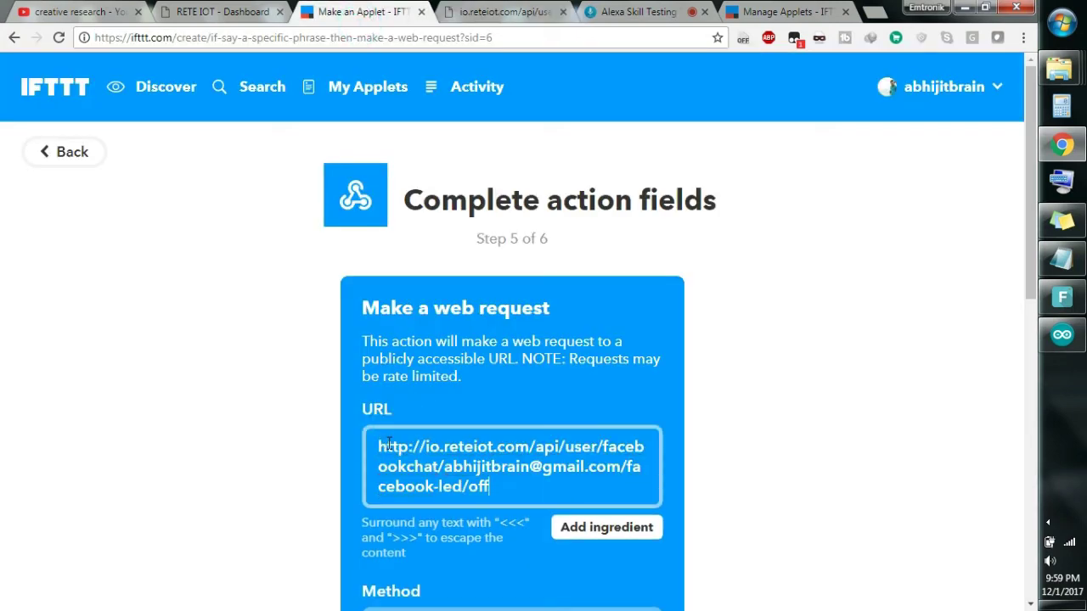
left_click(759, 449)
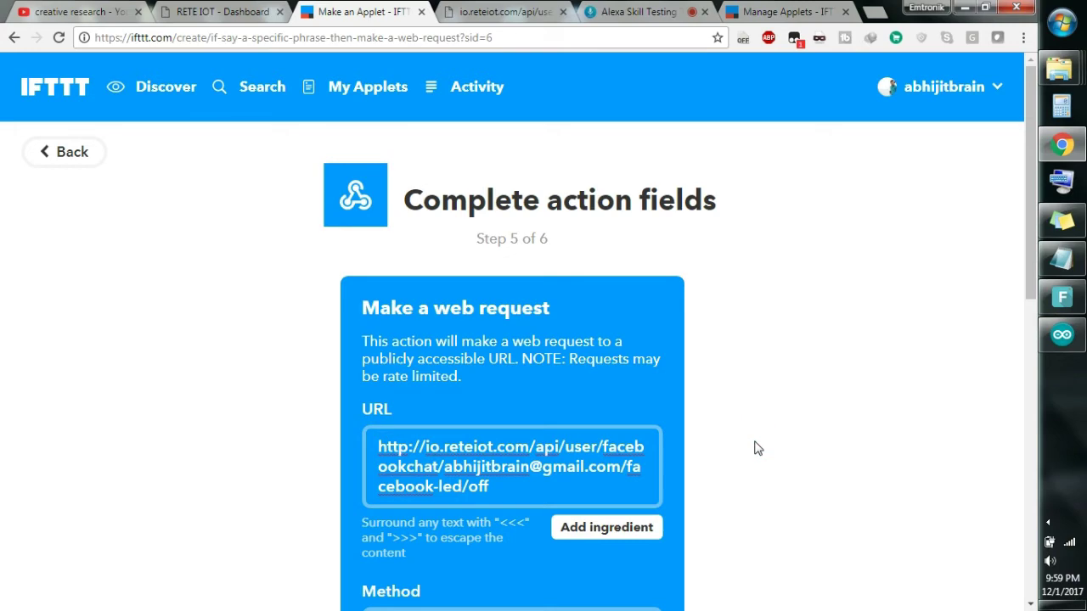
scroll(758, 449, "down", 2)
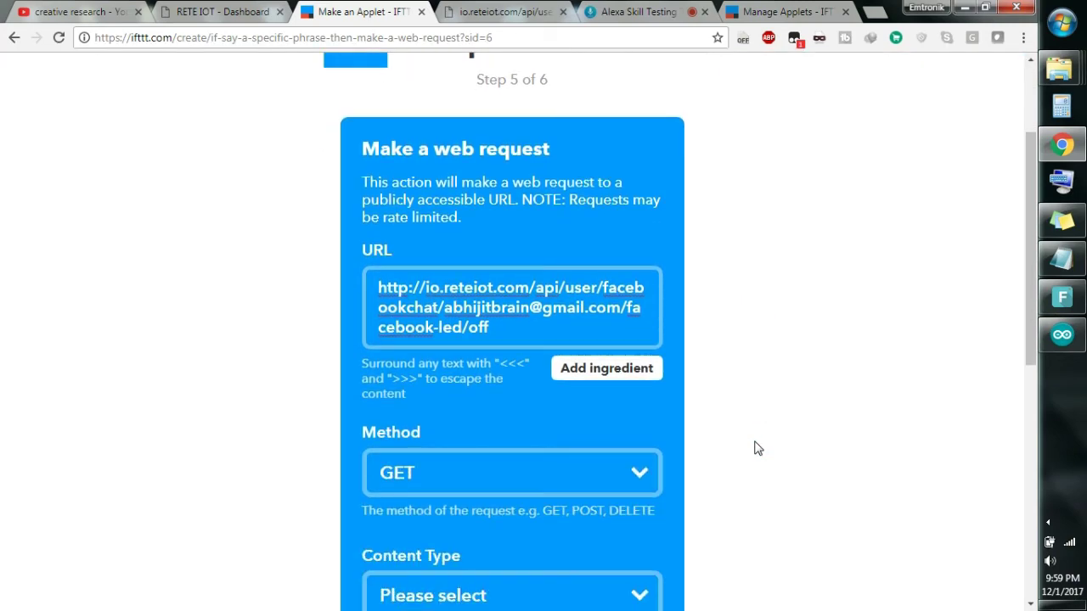
scroll(758, 449, "down", 2)
scroll(758, 449, "down", 3)
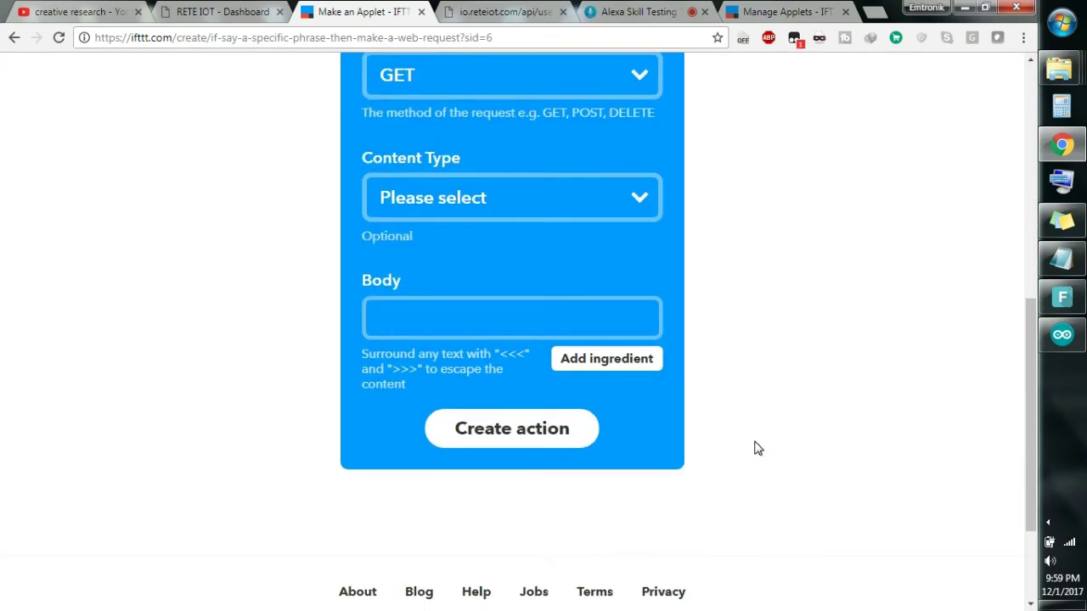
left_click(573, 446)
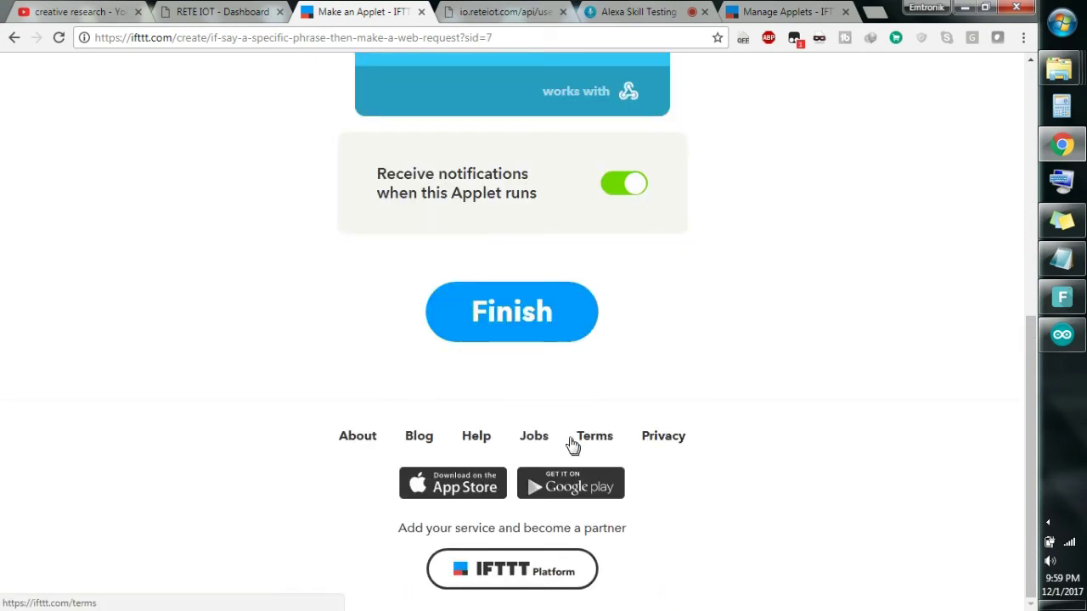
left_click(509, 314)
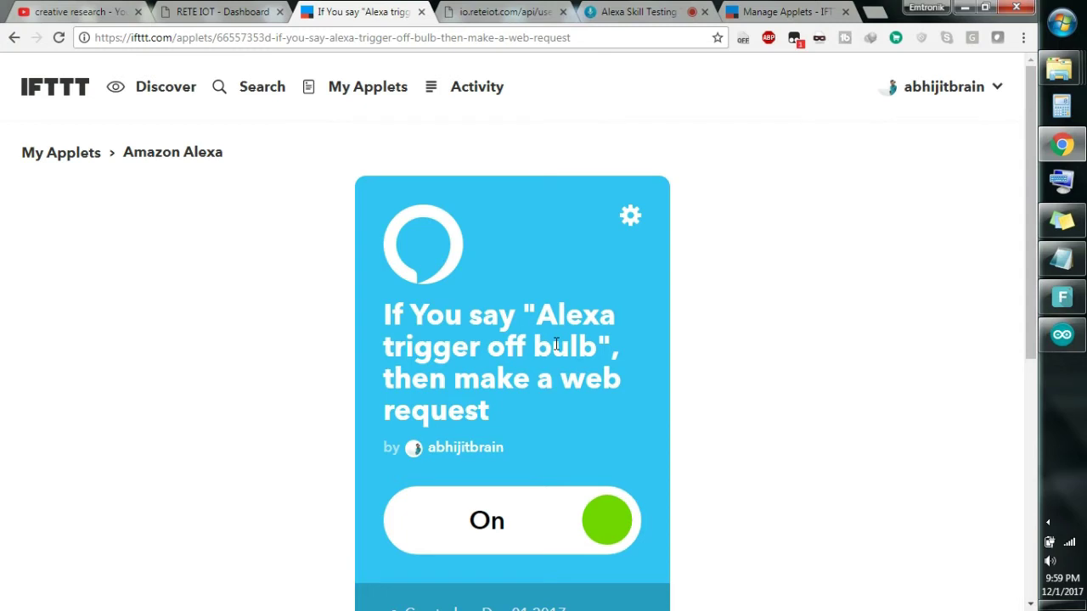
Confirm both bulb applets appear in My Applets, then go to Echosim
left_click(85, 161)
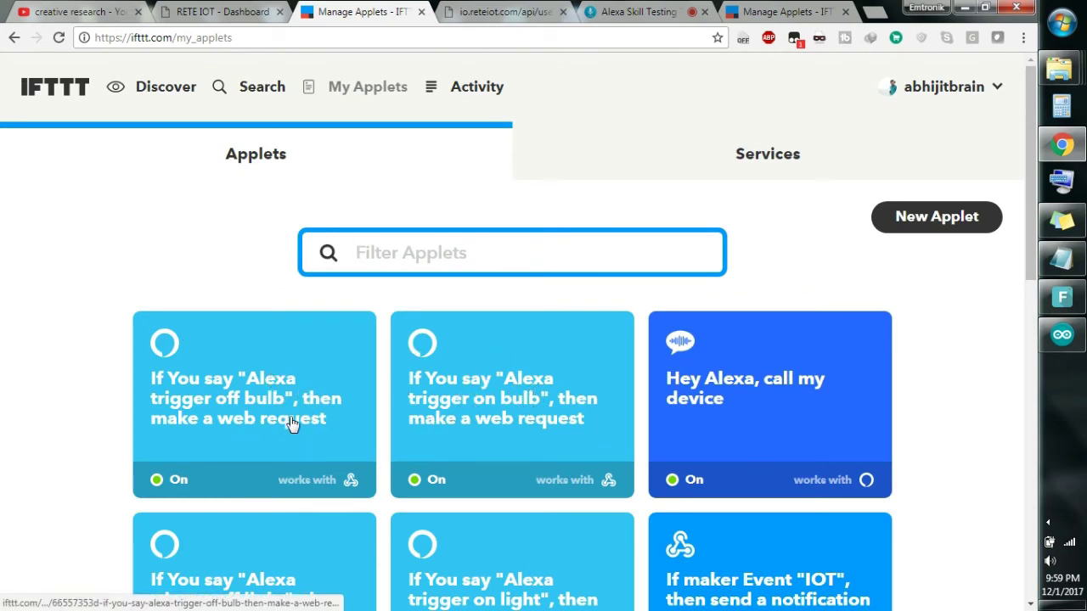
left_click(551, 10)
left_click(624, 10)
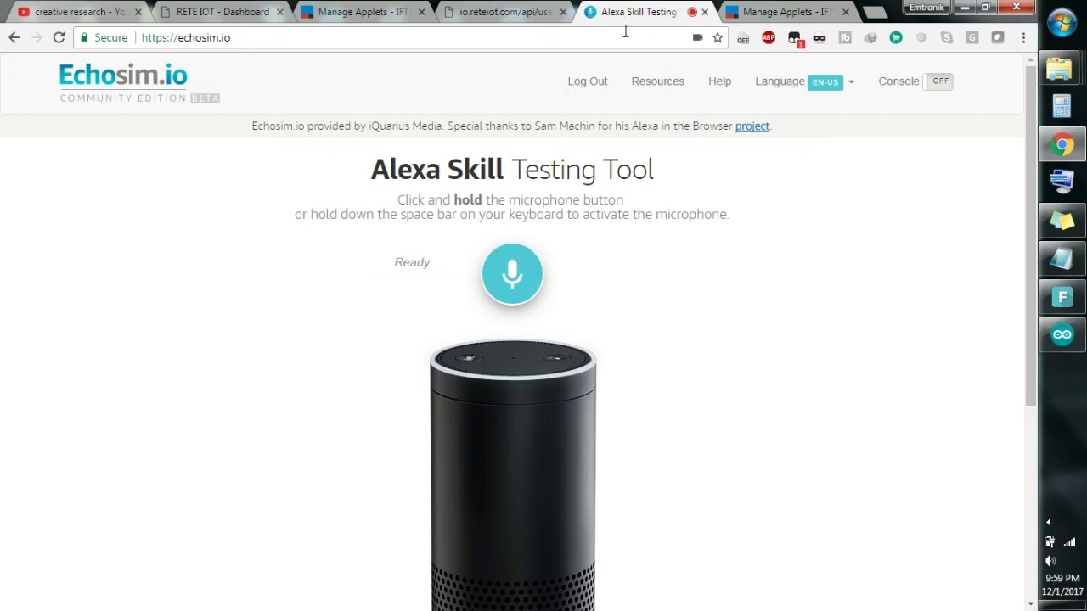
Reload Echosim.io and speak the off-bulb command to the simulated Alexa
left_click(624, 31)
key("Return")
key("space")
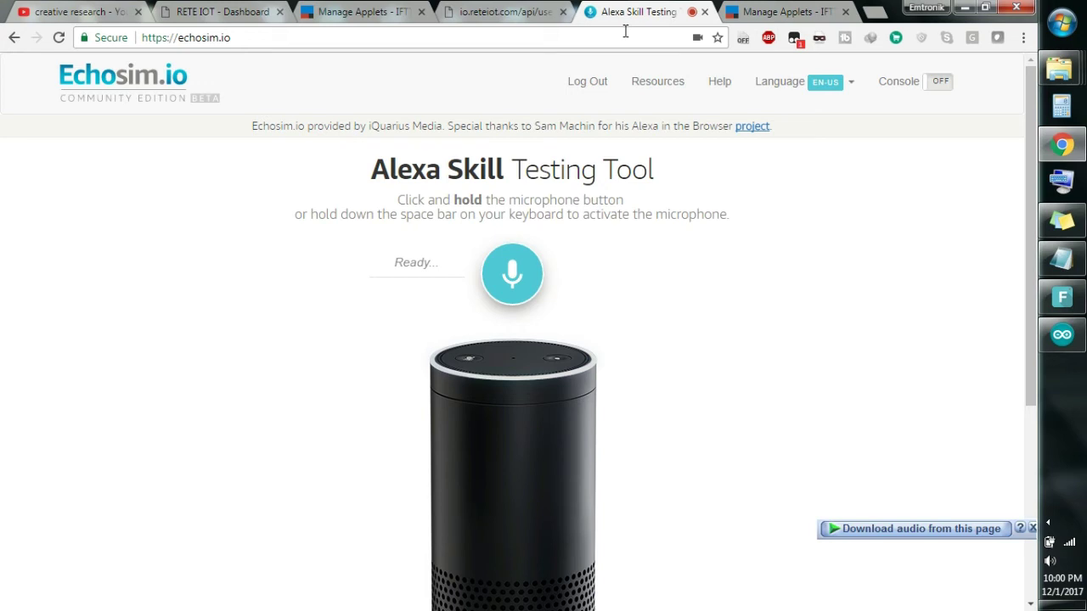
Verify the RETE IOT publish succeeded, then bring up the NodeMCU Arduino sketch
left_click(492, 11)
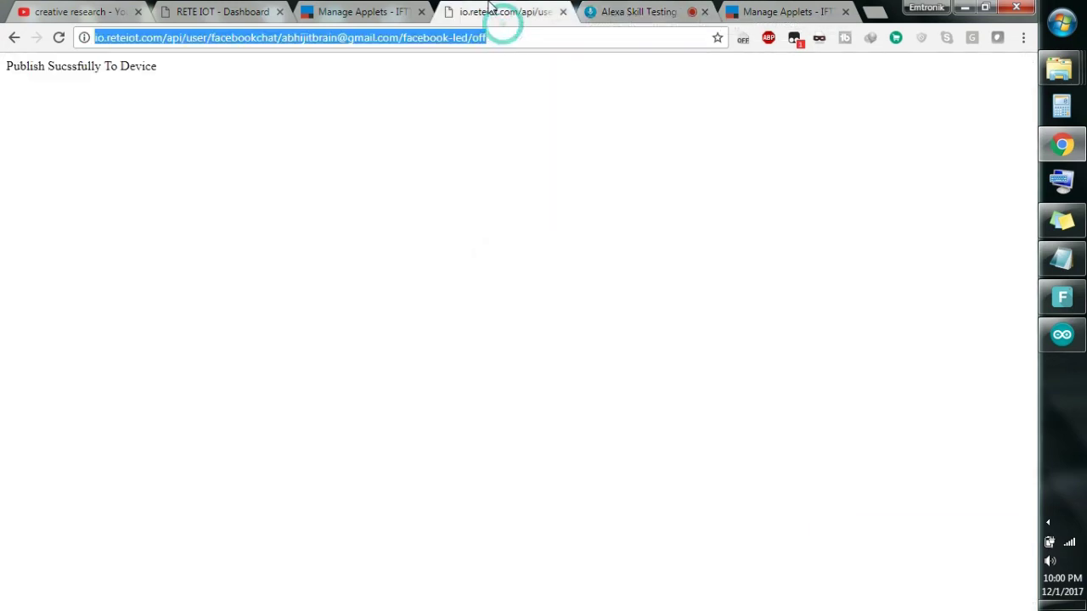
left_click(225, 11)
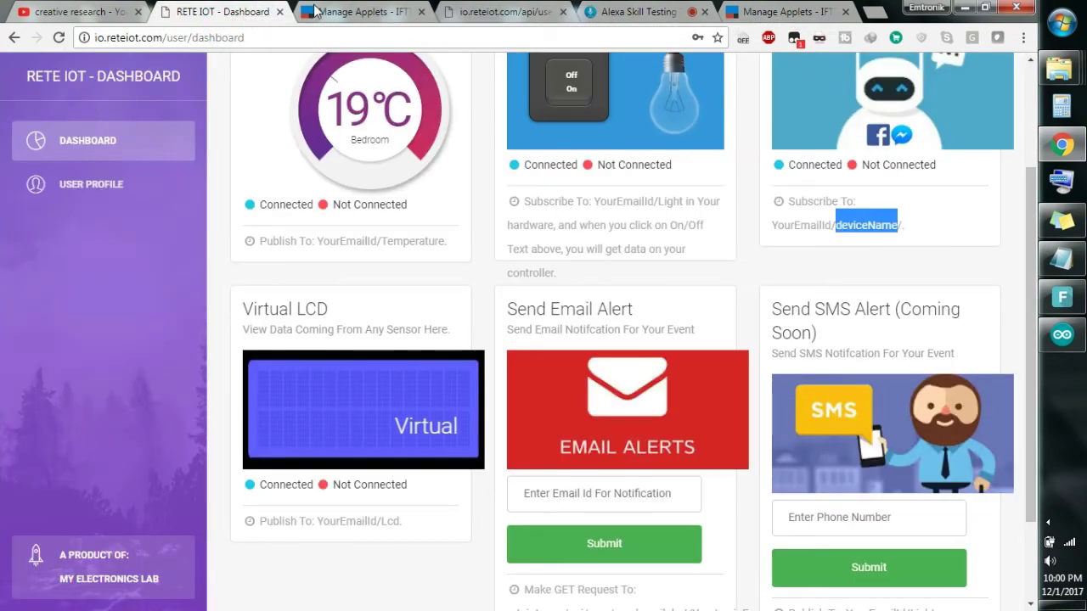
left_click(315, 11)
left_click(641, 11)
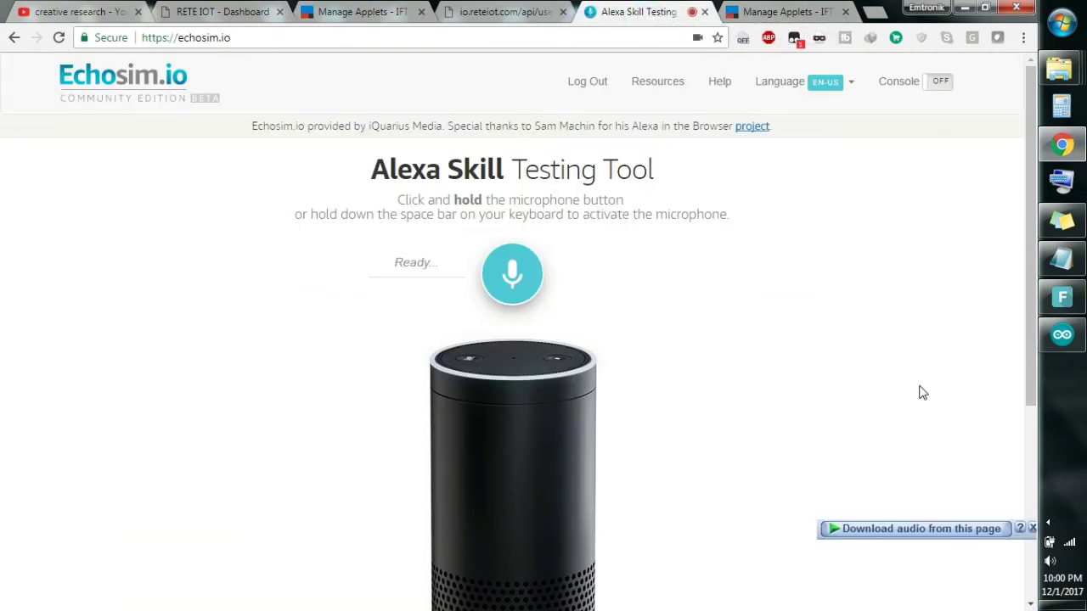
left_click(1062, 337)
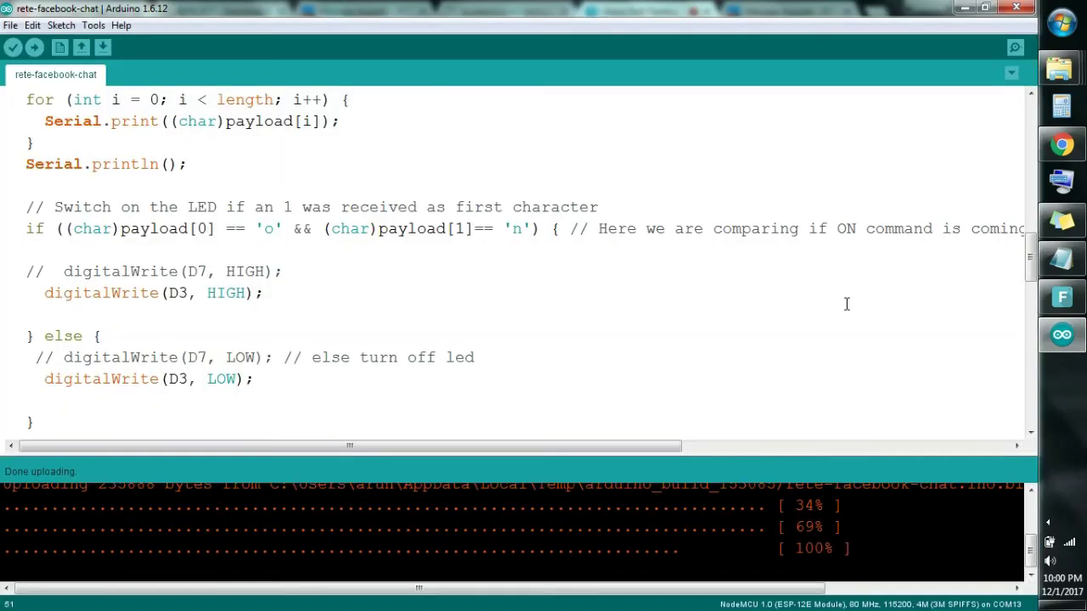
scroll(847, 304, "up", 4)
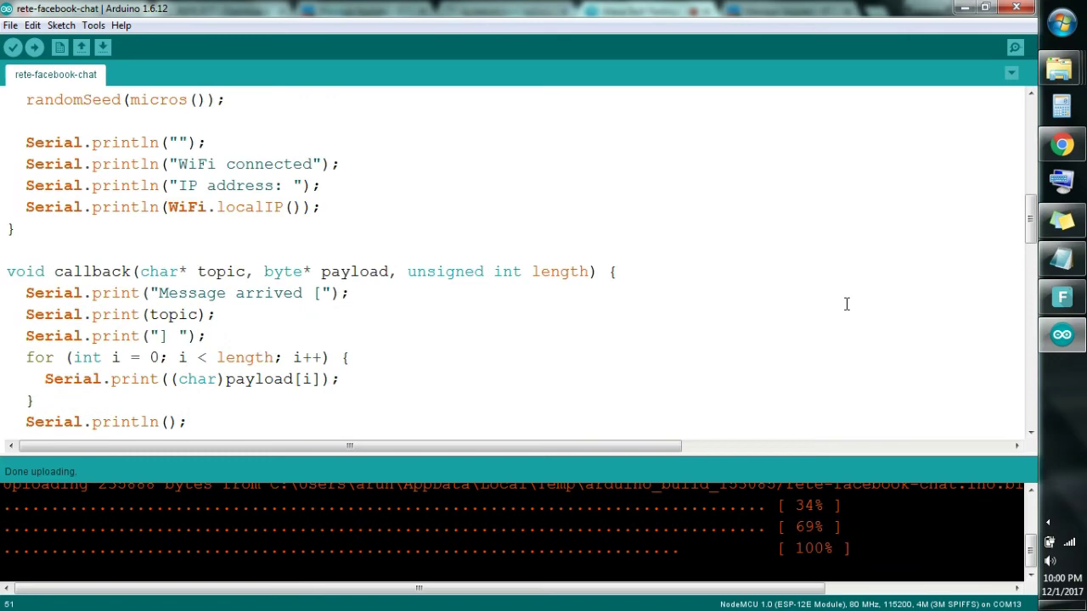
scroll(846, 304, "up", 10)
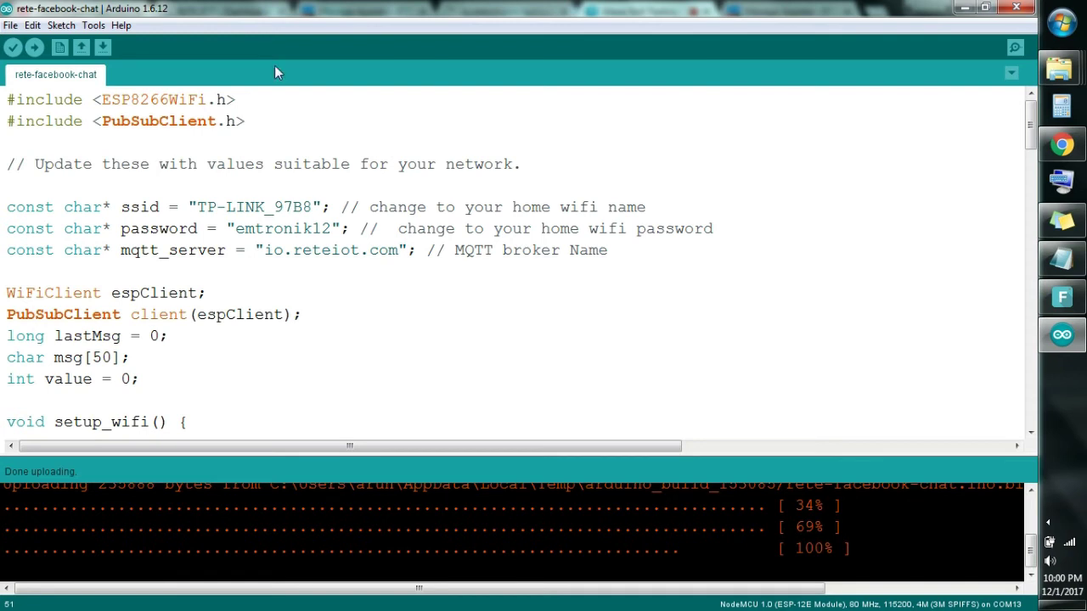
left_click(93, 25)
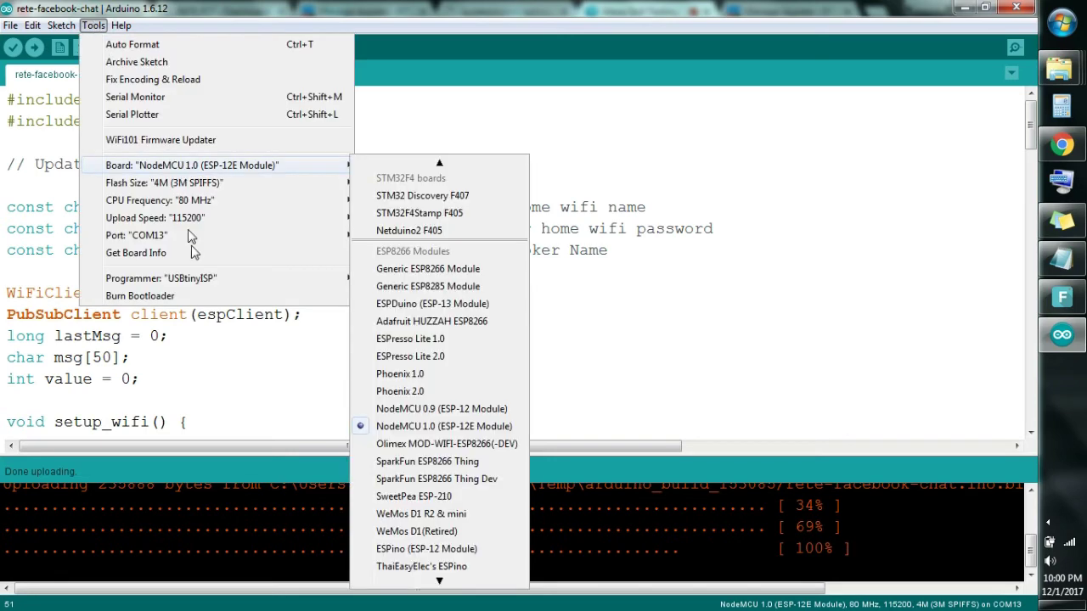
left_click(181, 354)
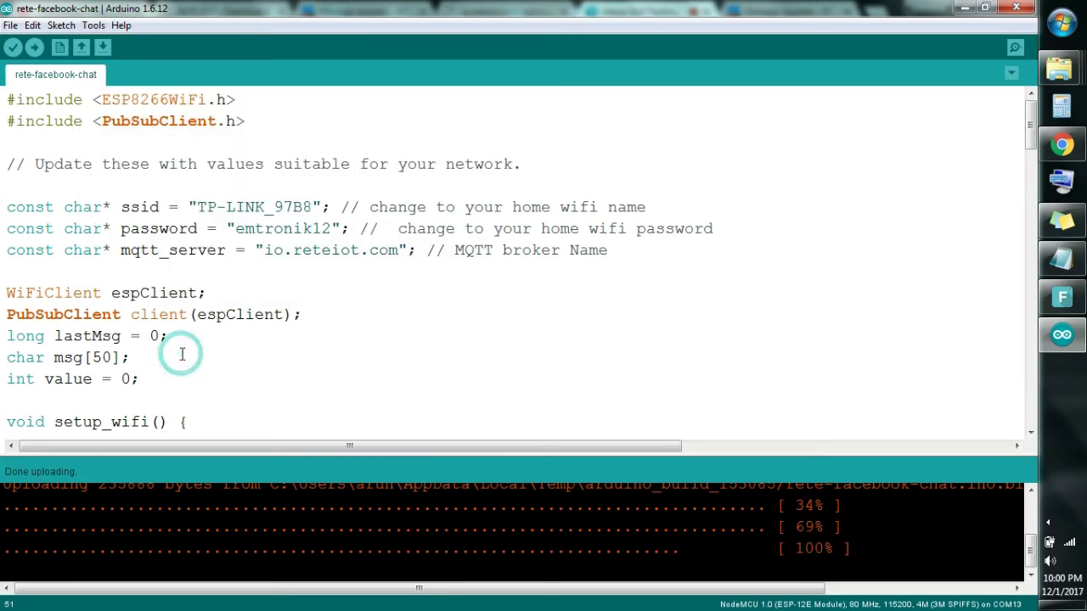
double_click(278, 208)
double_click(275, 228)
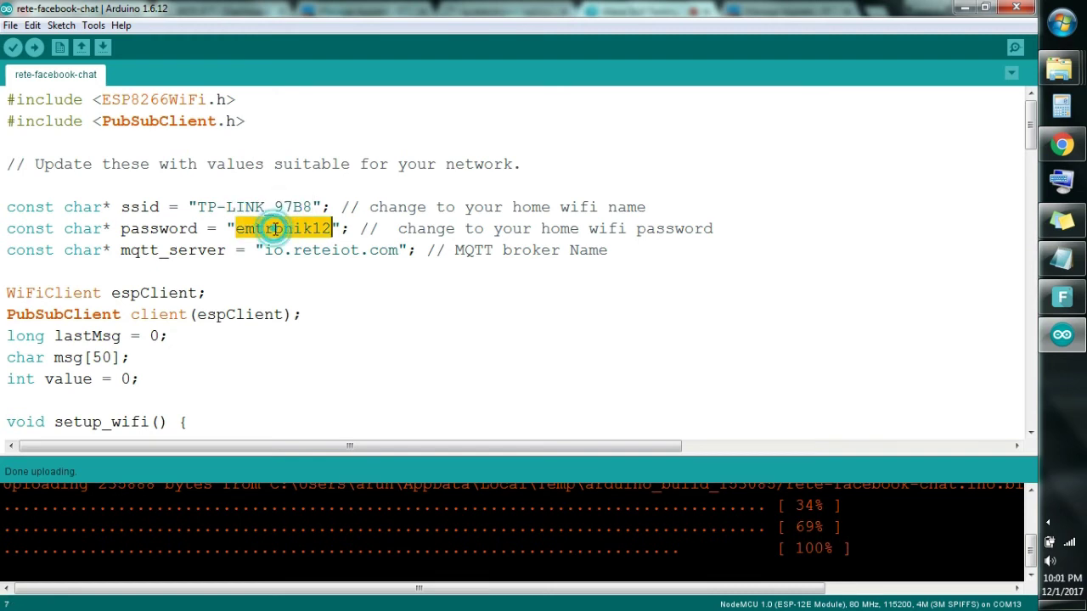
left_click(274, 252)
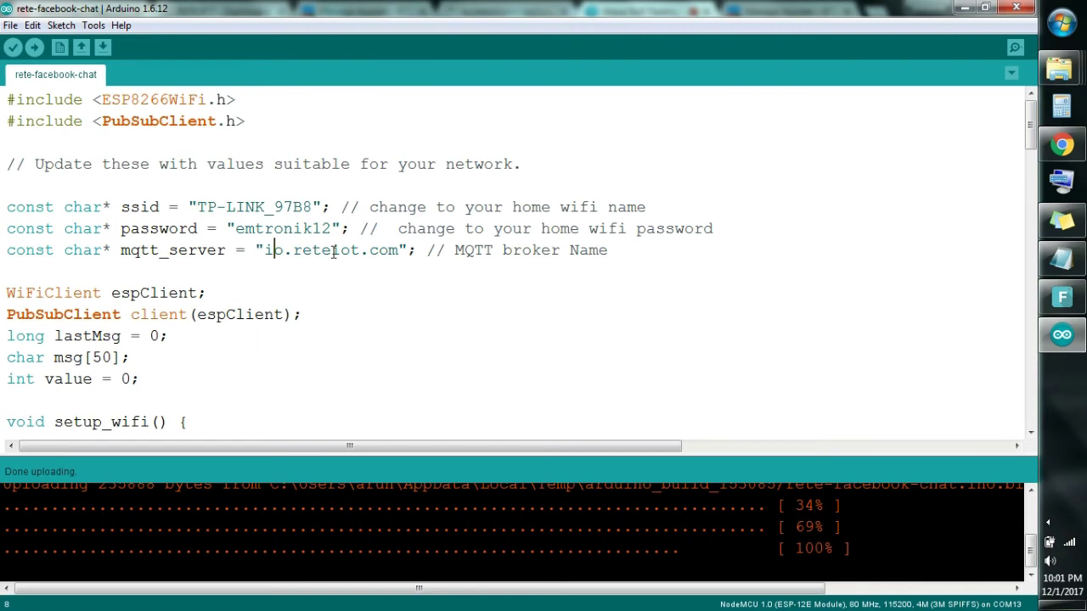
double_click(284, 207)
double_click(287, 227)
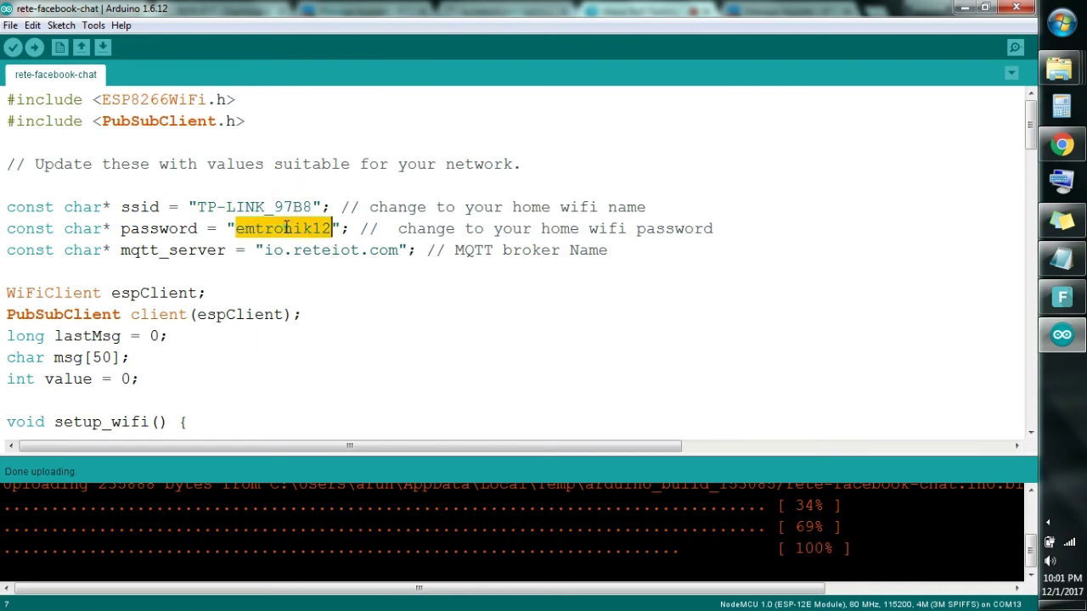
scroll(287, 225, "down", 11)
scroll(286, 228, "down", 7)
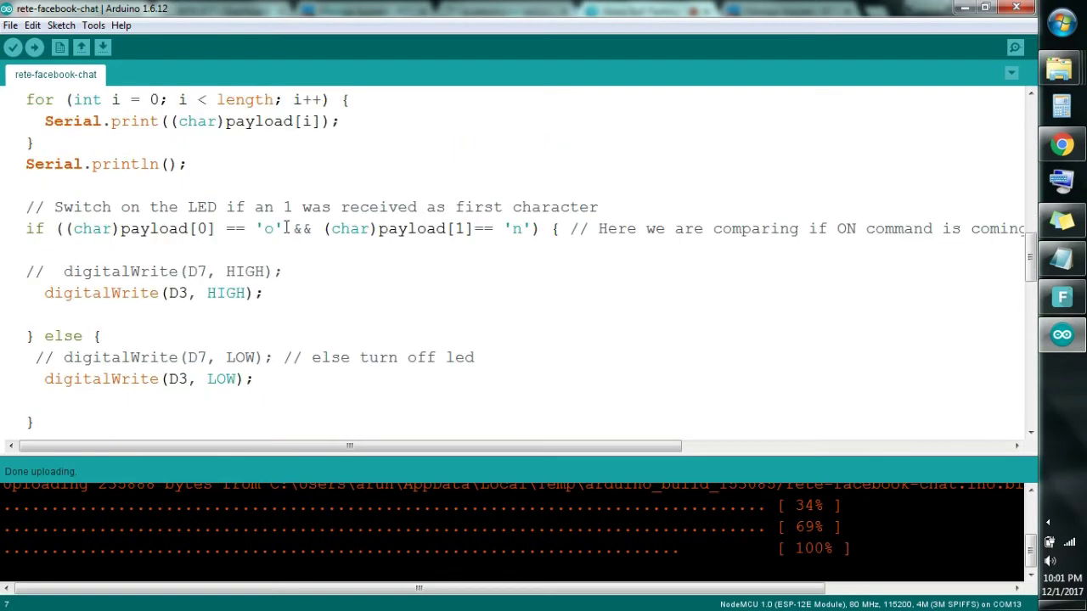
scroll(286, 226, "down", 3)
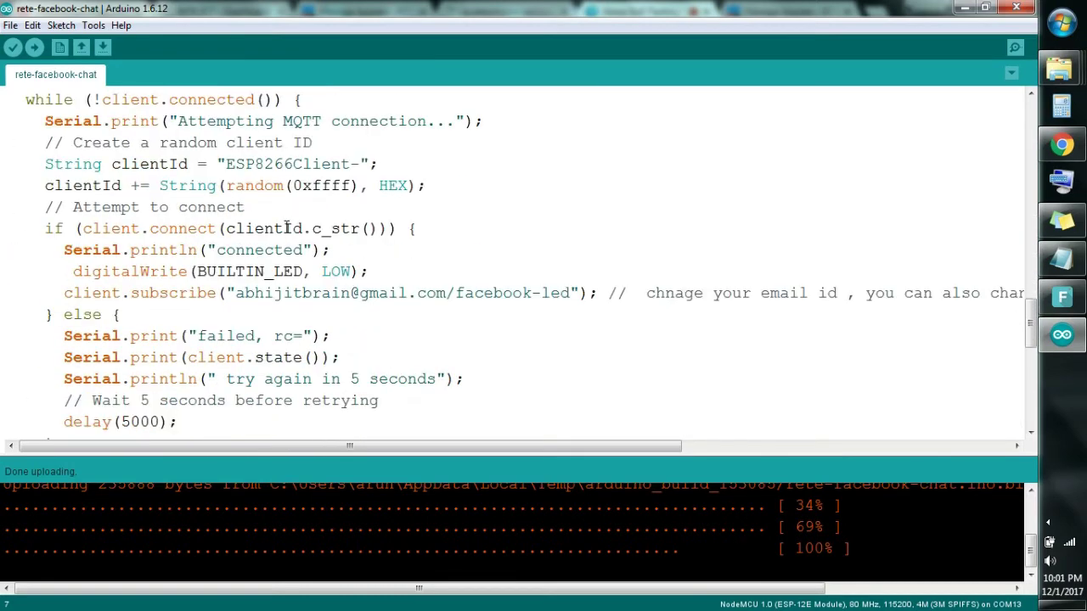
left_click_drag(240, 292, 572, 297)
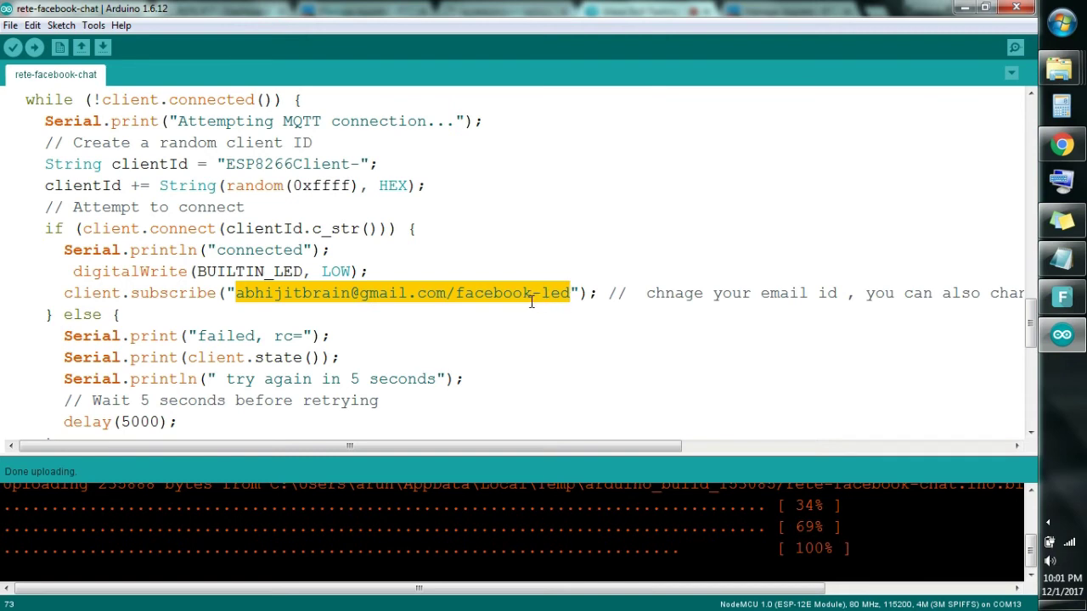
left_click(531, 297)
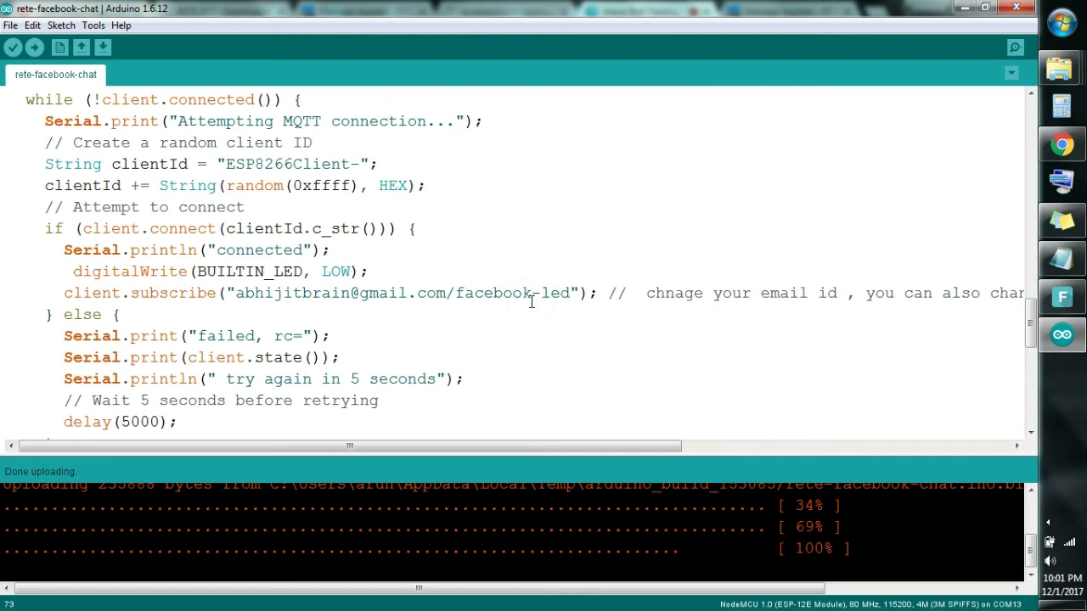
scroll(532, 301, "down", 3)
scroll(531, 301, "up", 2)
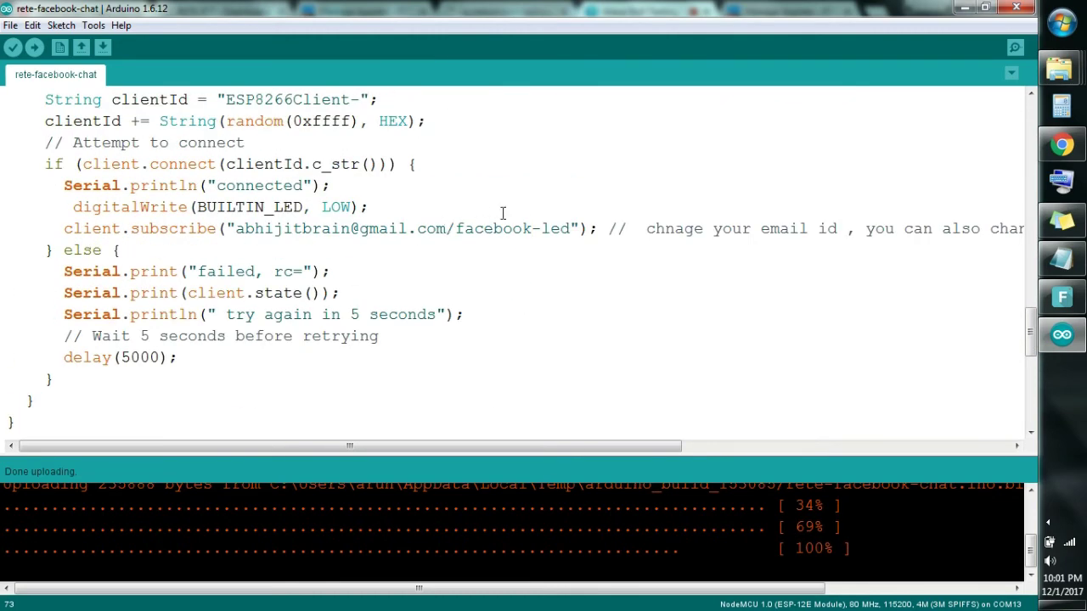
scroll(503, 213, "down", 4)
scroll(502, 213, "up", 9)
scroll(502, 213, "up", 2)
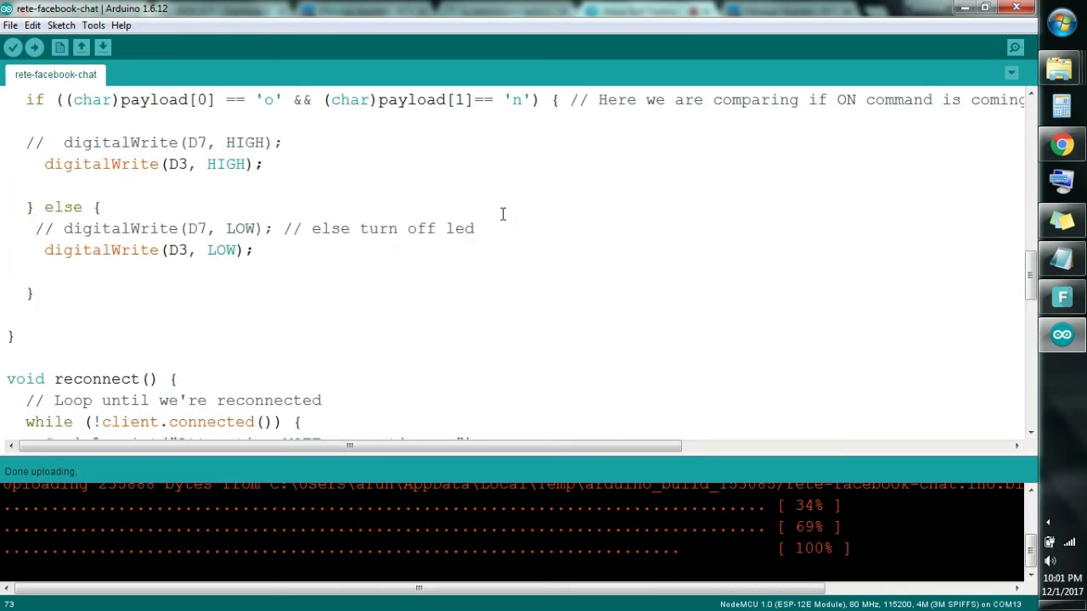
left_click_drag(261, 165, 520, 164)
left_click_drag(168, 229, 246, 228)
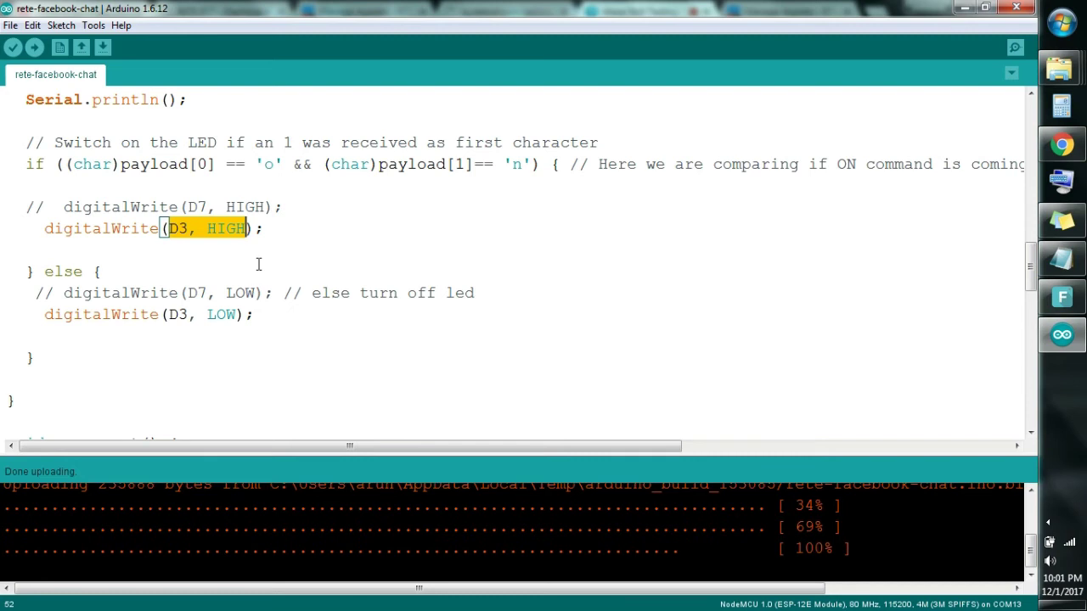
left_click_drag(241, 315, 160, 314)
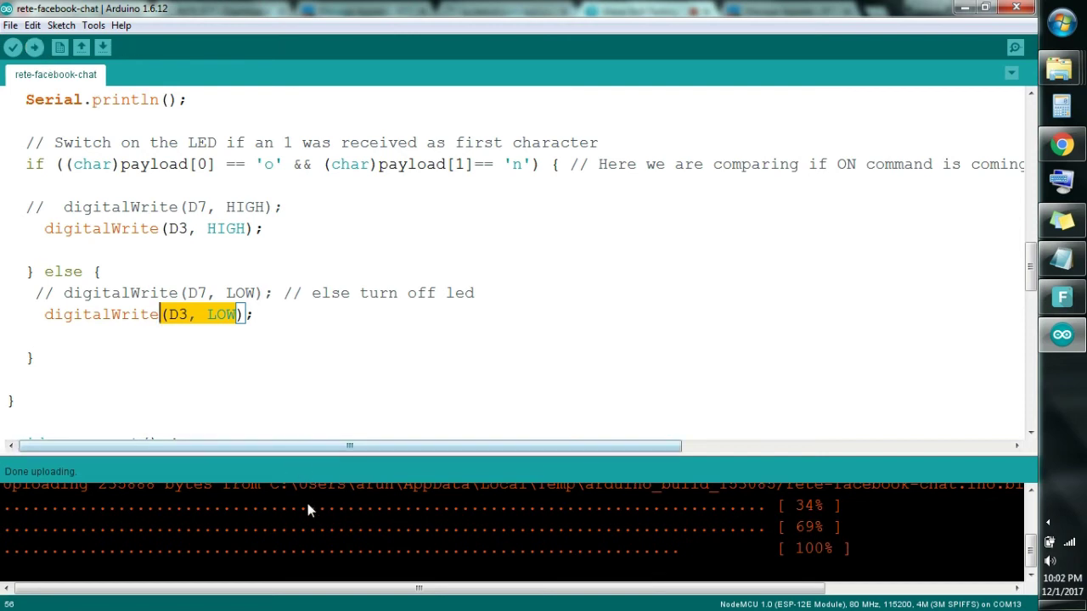
scroll(308, 503, "up", 1)
scroll(307, 504, "down", 2)
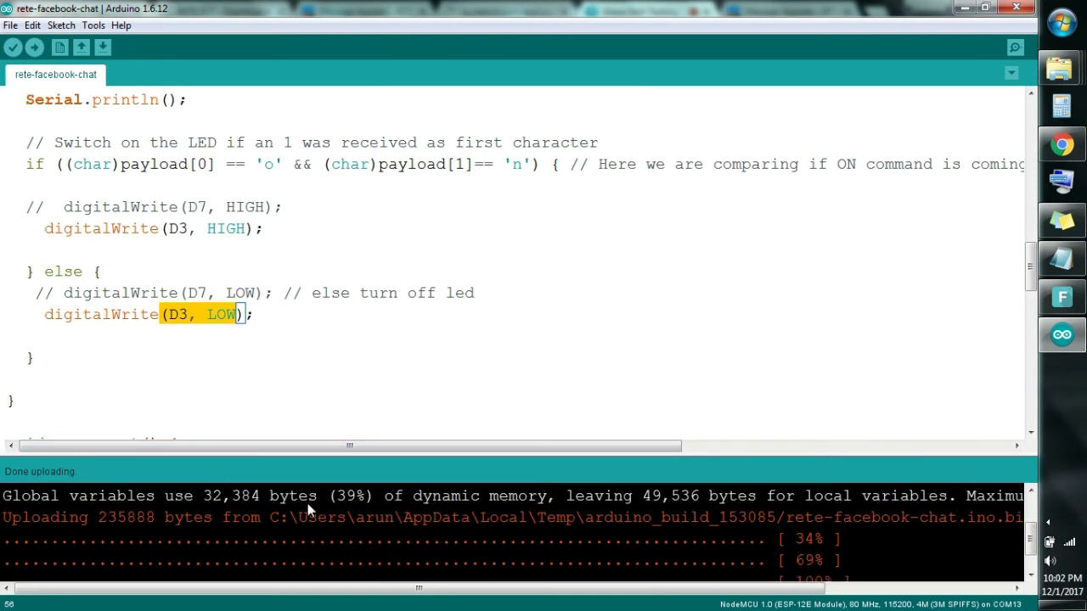